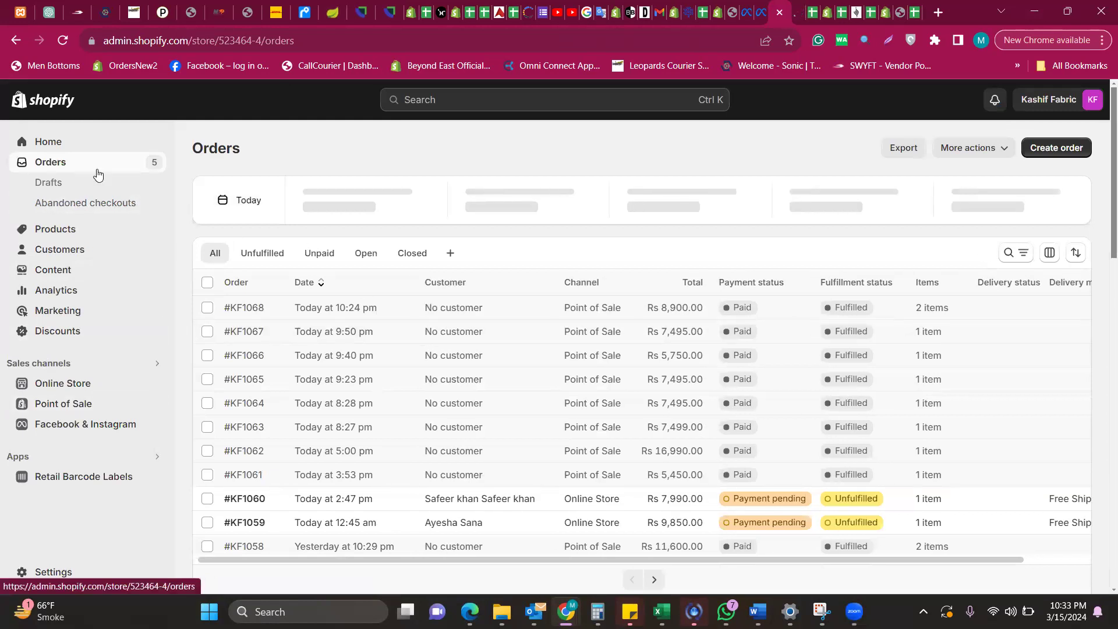
pyautogui.click(797, 8)
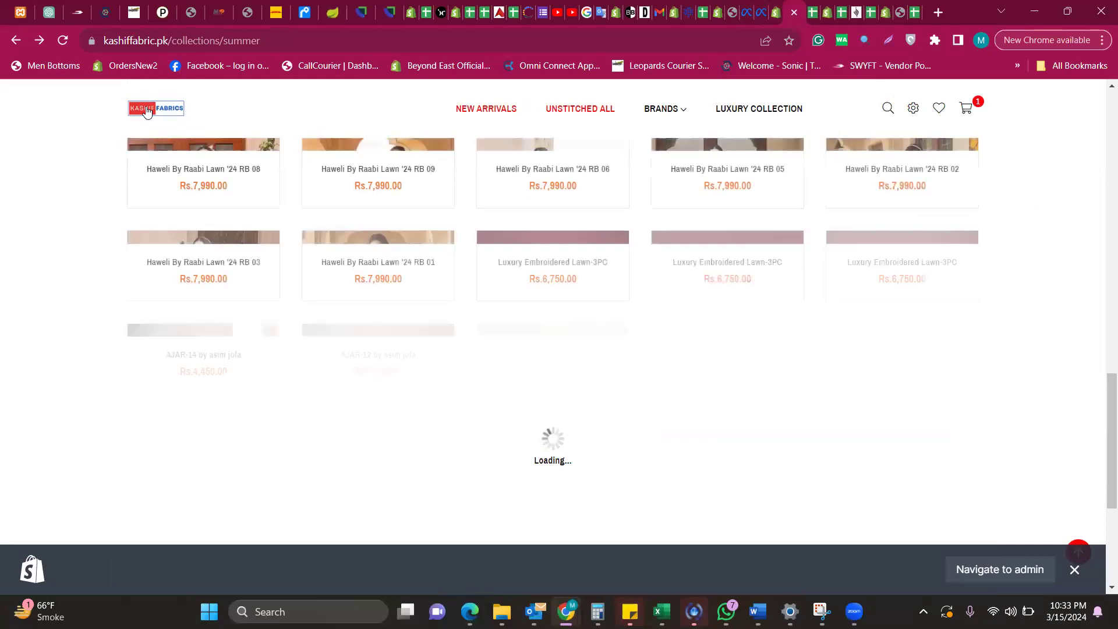
pyautogui.click(147, 111)
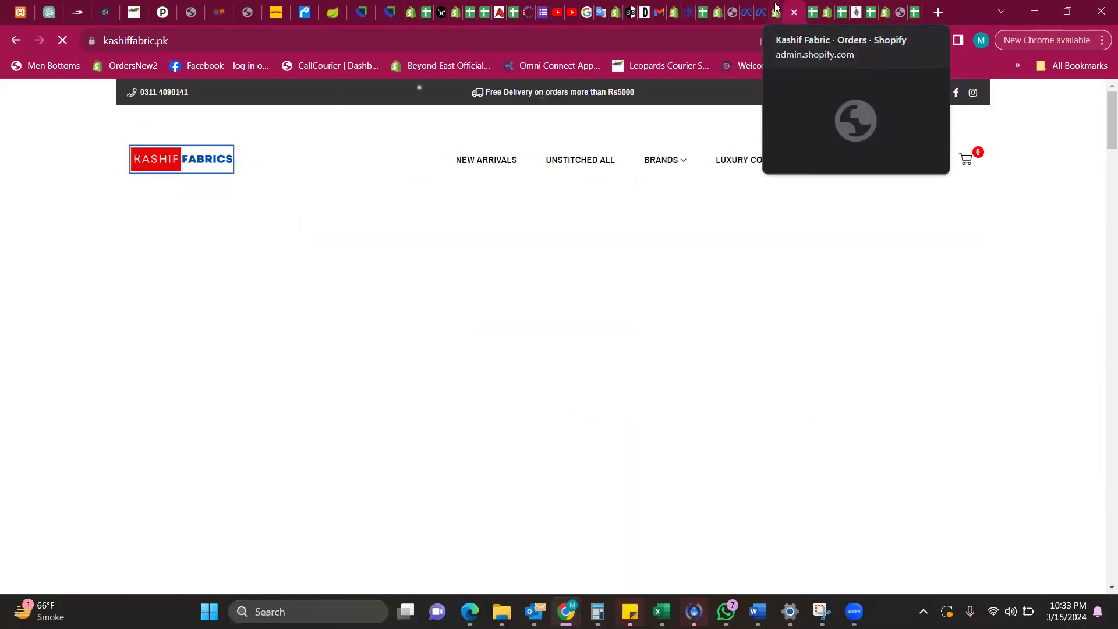
pyautogui.click(775, 8)
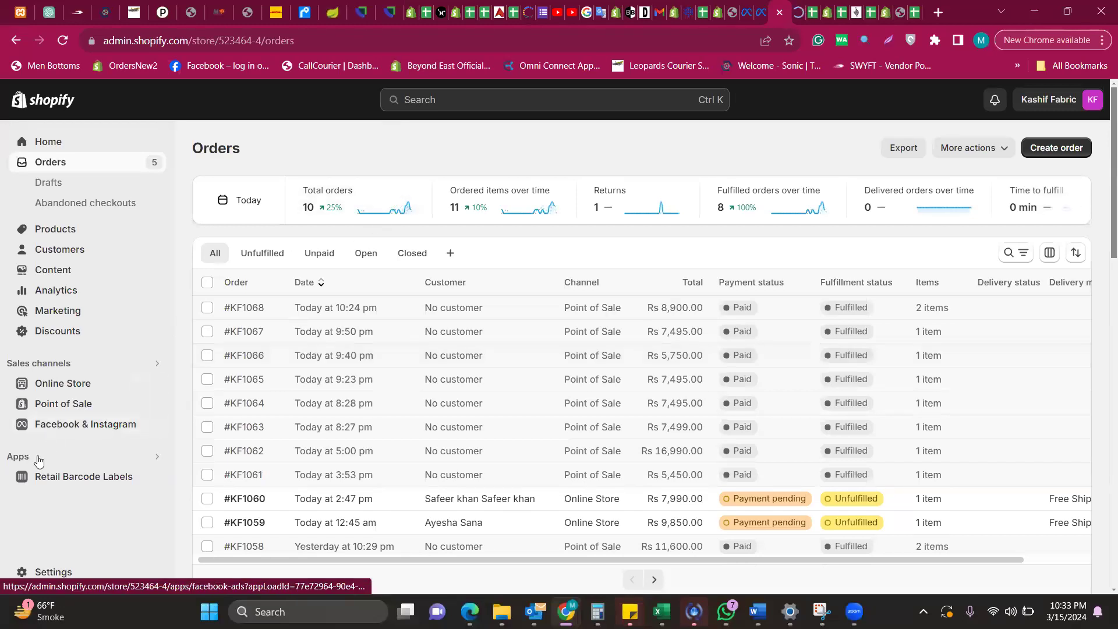
# Go to Settings and list the 9 installed apps and sales channels
pyautogui.click(49, 580)
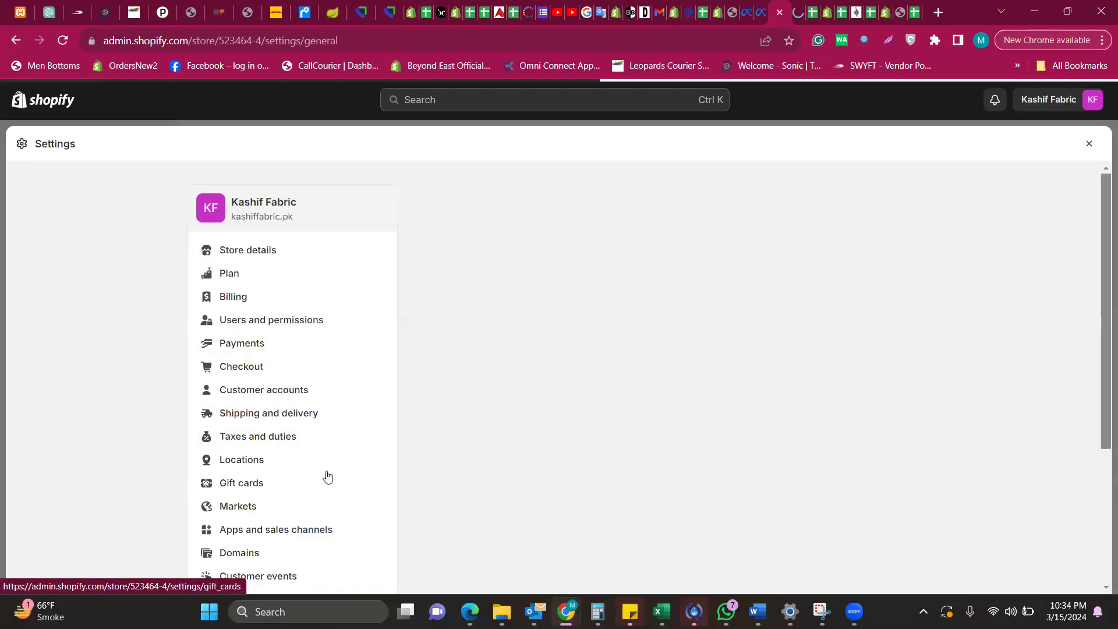
pyautogui.scroll(-3, 176, 364)
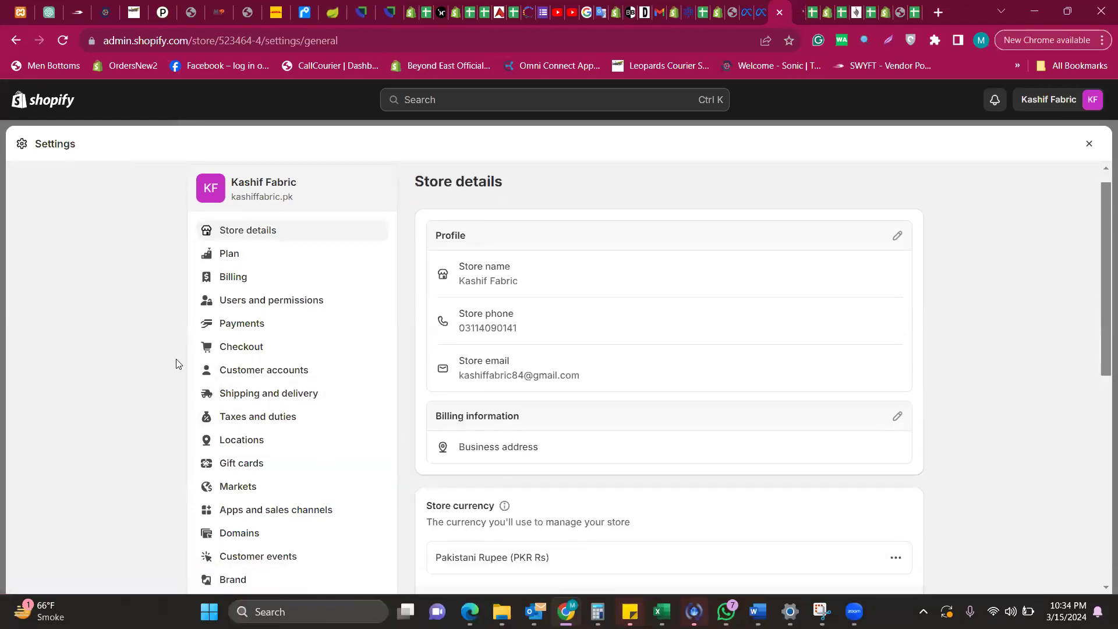
pyautogui.click(280, 352)
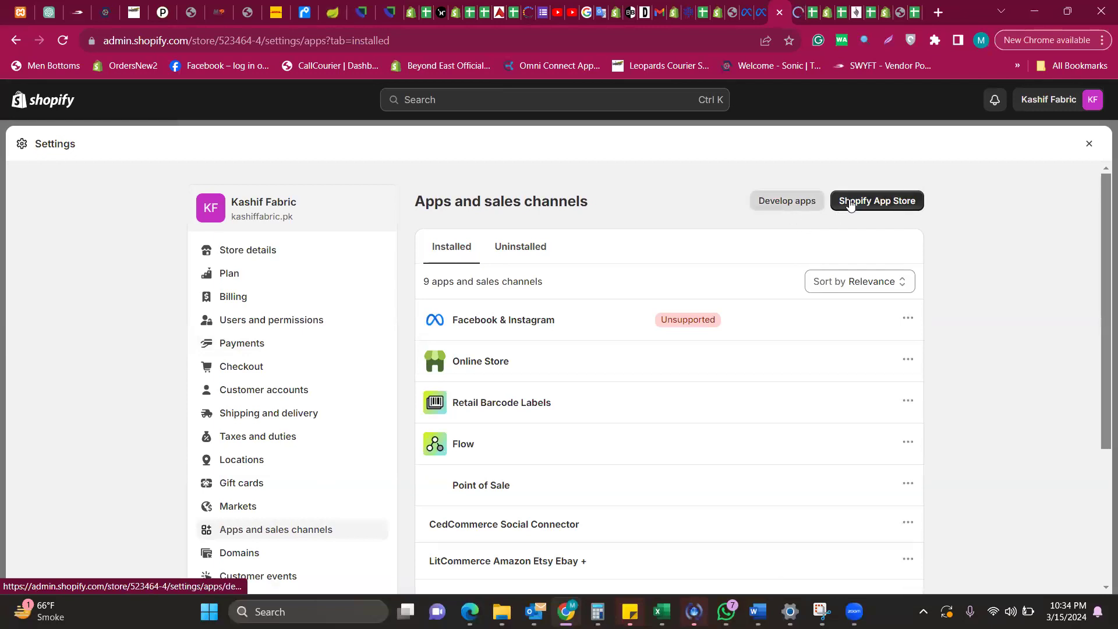
# Launch the Shopify App Store in a new tab from the Apps and sales channels page
pyautogui.click(881, 210)
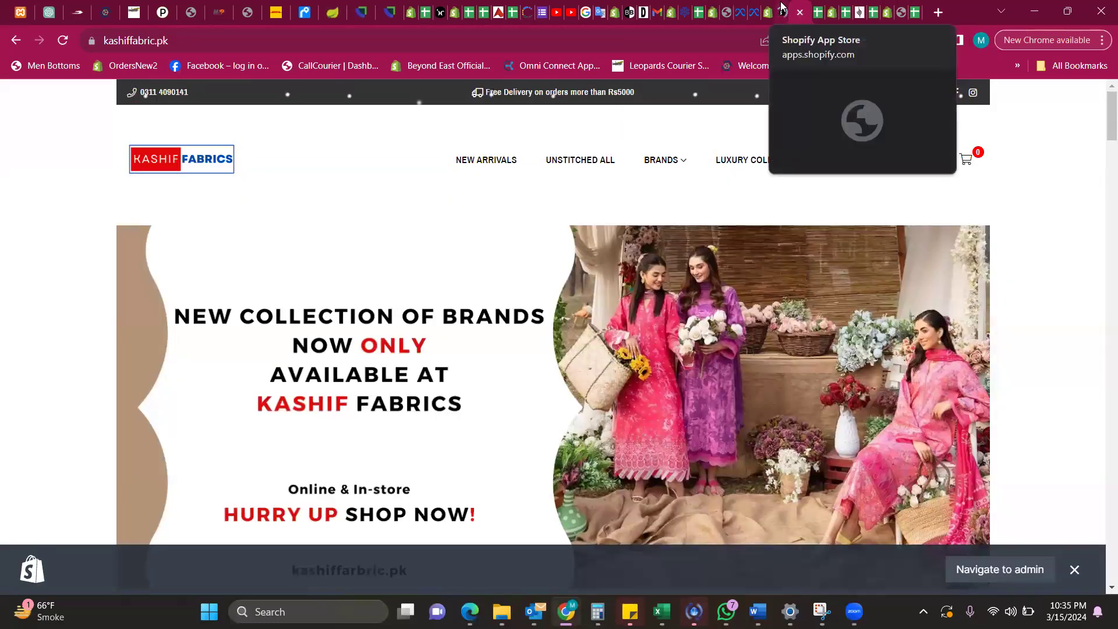
# Scroll the kashiffabric.pk home page past the Rs5000 free delivery notice, then return to the App Store
pyautogui.scroll(-4, 441, 370)
pyautogui.scroll(-10, 441, 370)
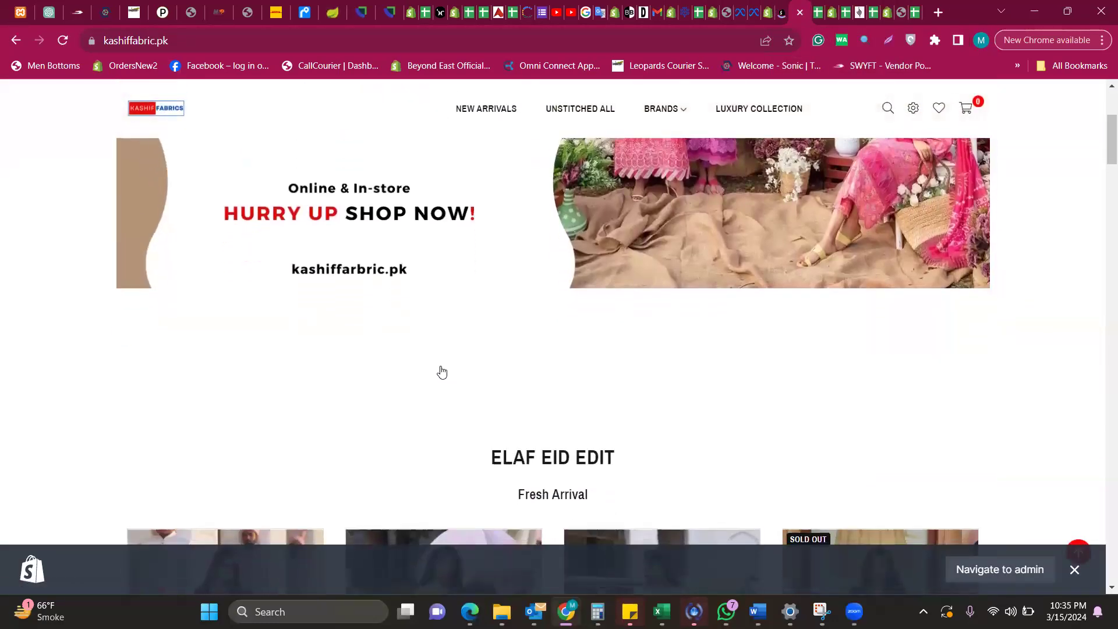
pyautogui.scroll(-9, 441, 370)
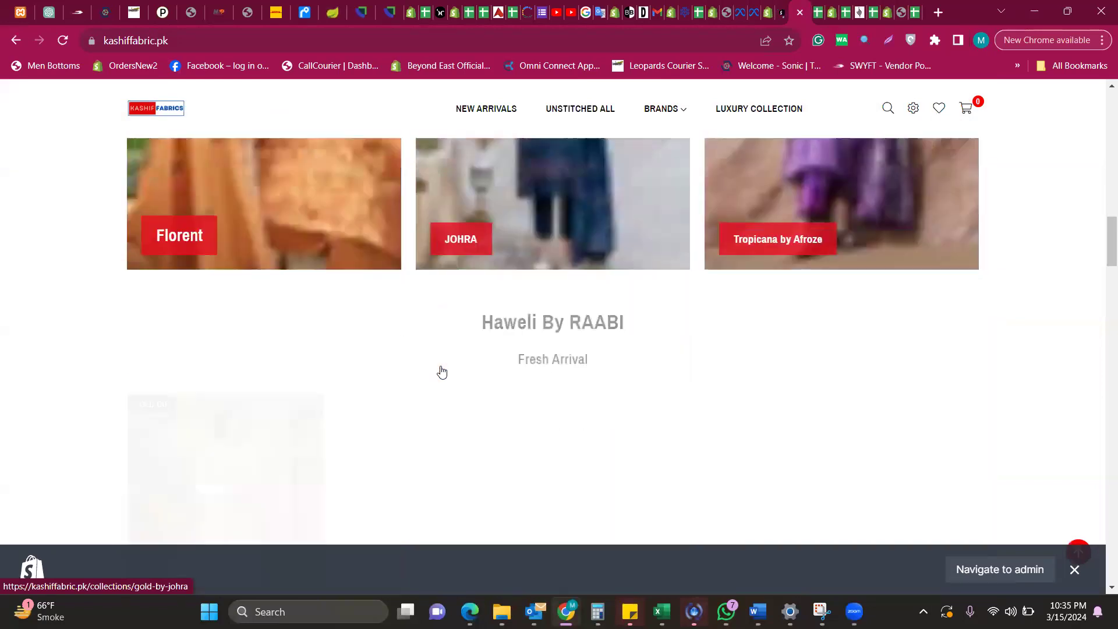
pyautogui.scroll(-6, 440, 371)
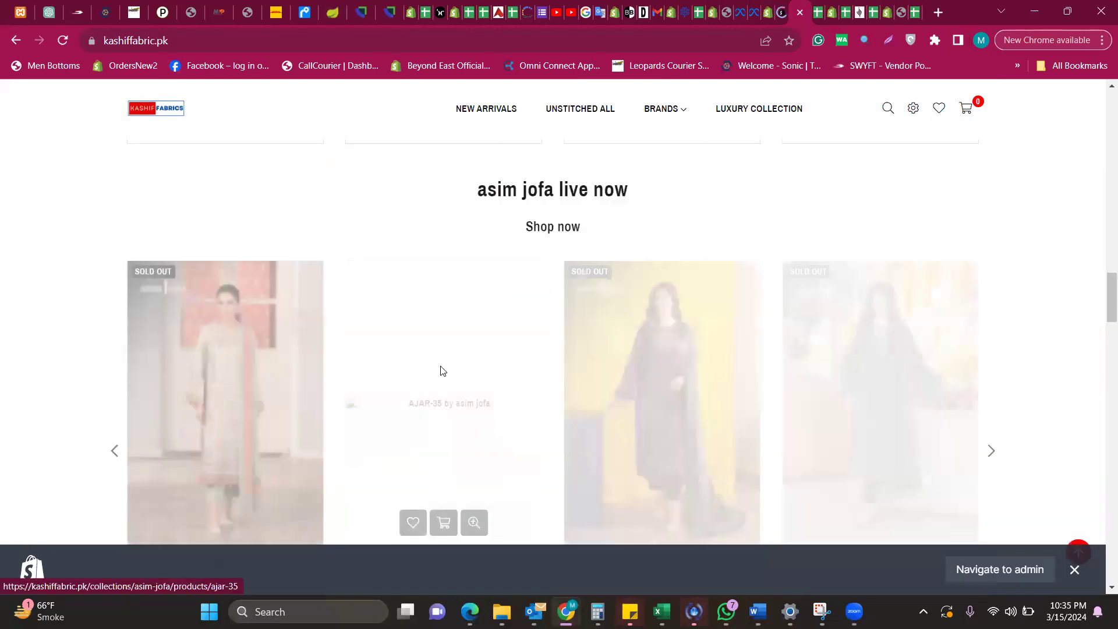
pyautogui.scroll(8, 440, 371)
pyautogui.scroll(4, 631, 122)
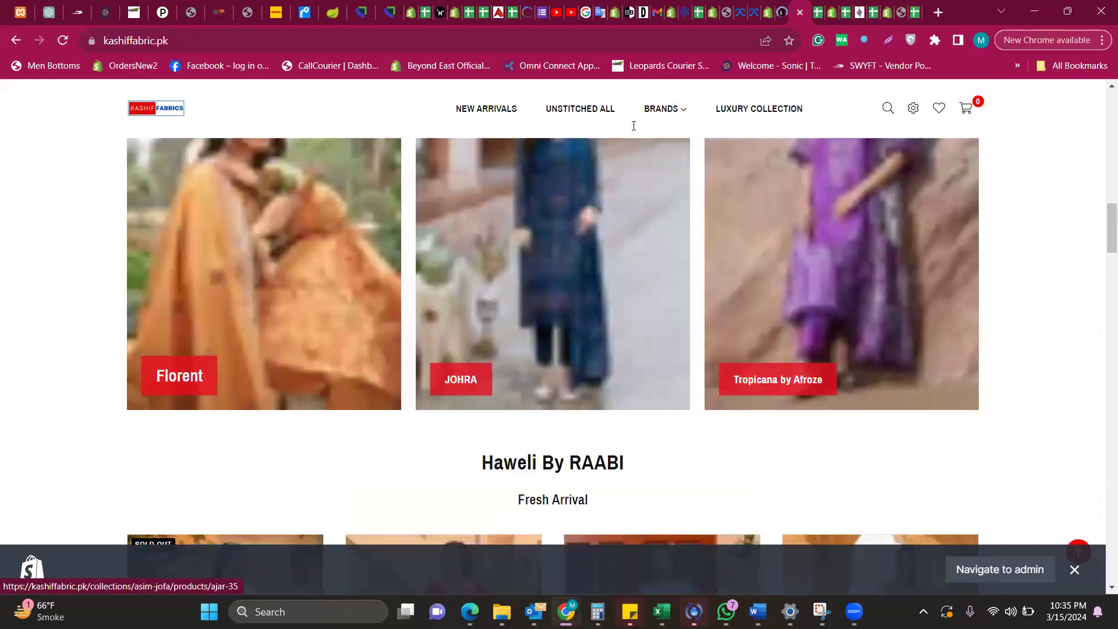
pyautogui.scroll(5, 617, 93)
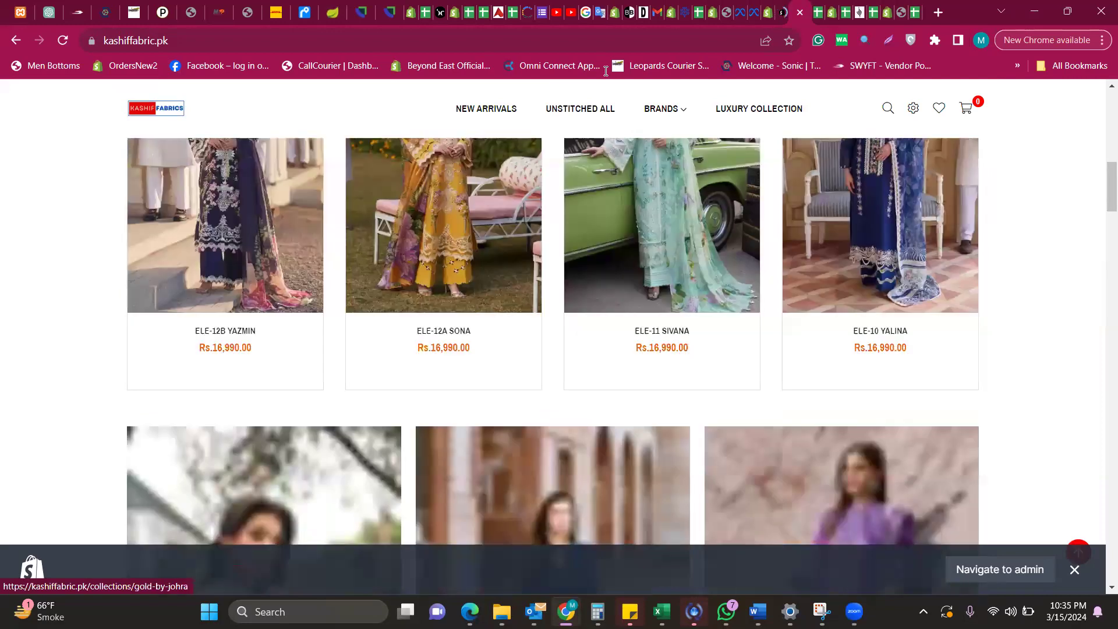
pyautogui.scroll(8, 596, 99)
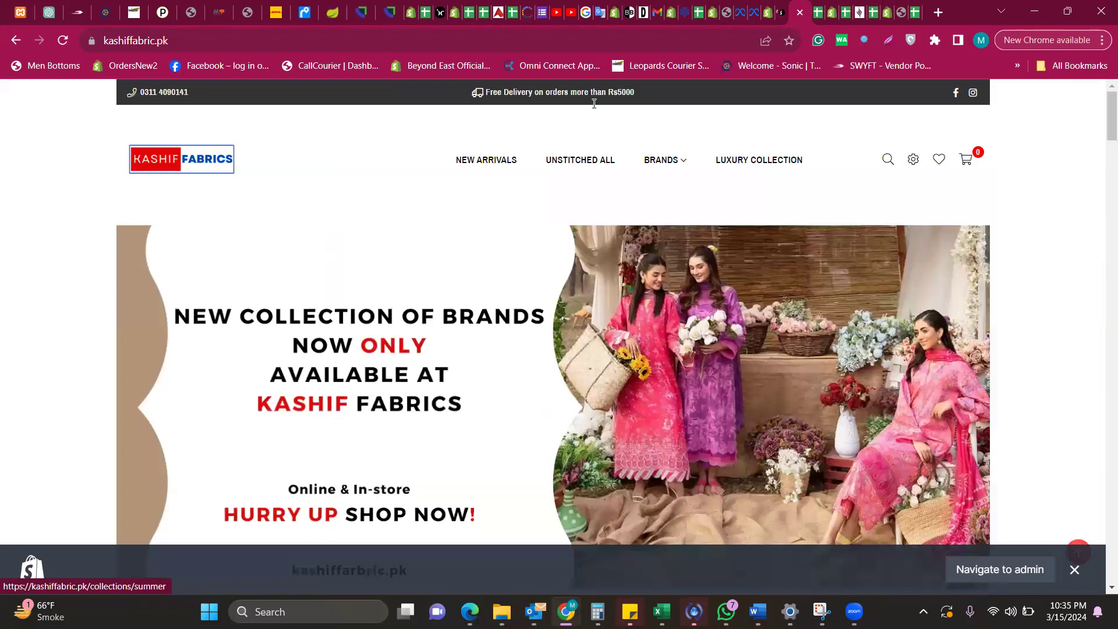
pyautogui.click(783, 13)
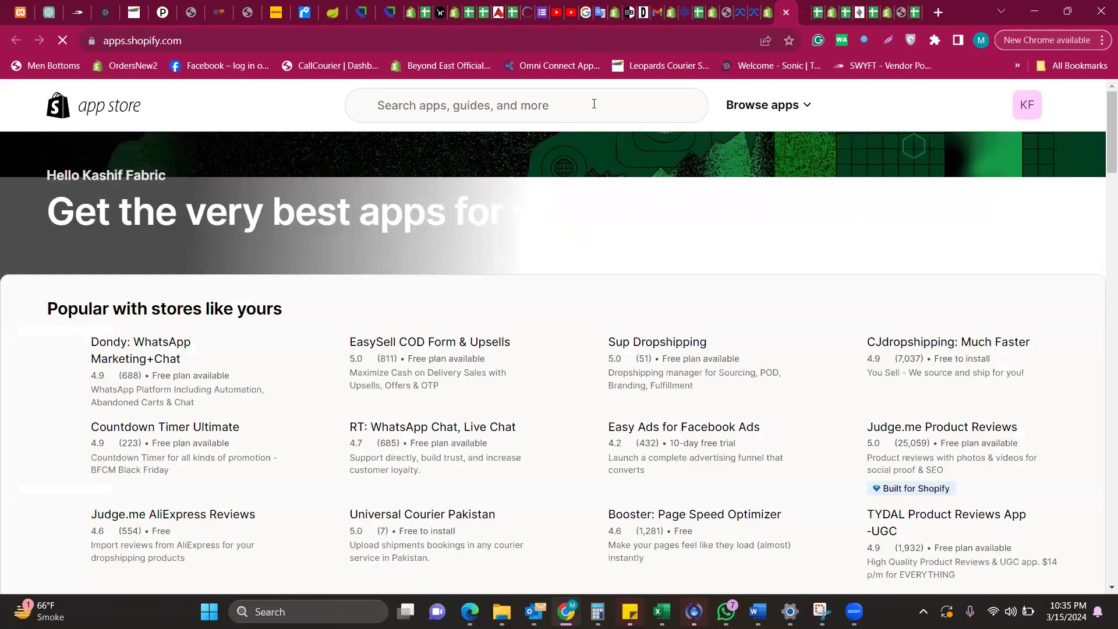
# Search the App Store for 'leopard', review the 5 results, and close the App Store tab
pyautogui.click(594, 104)
pyautogui.write('leopa')
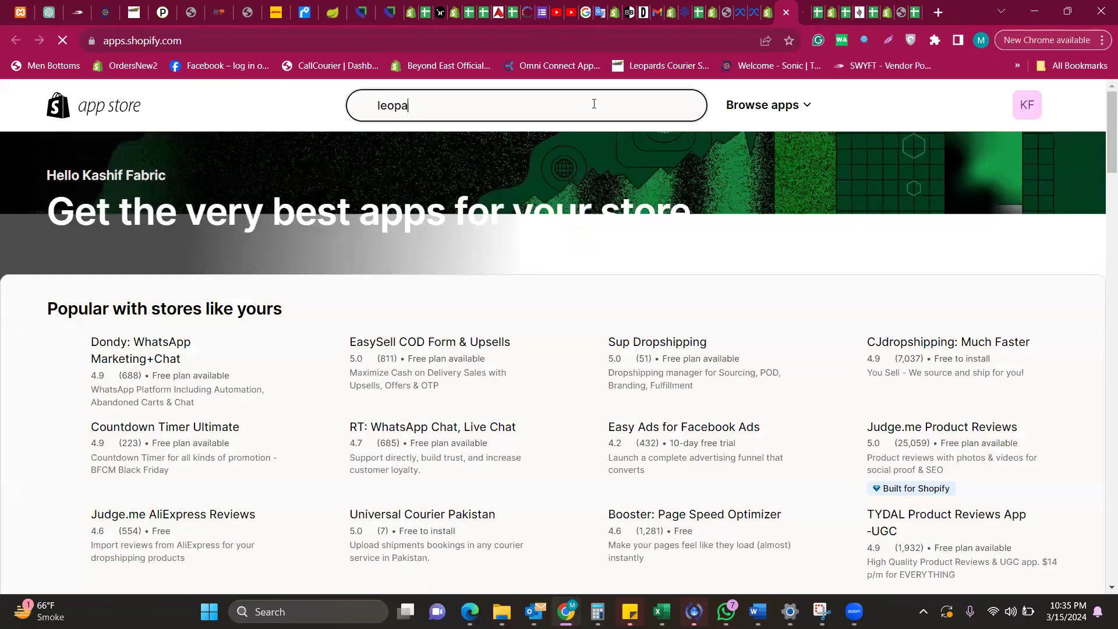
pyautogui.write('rd')
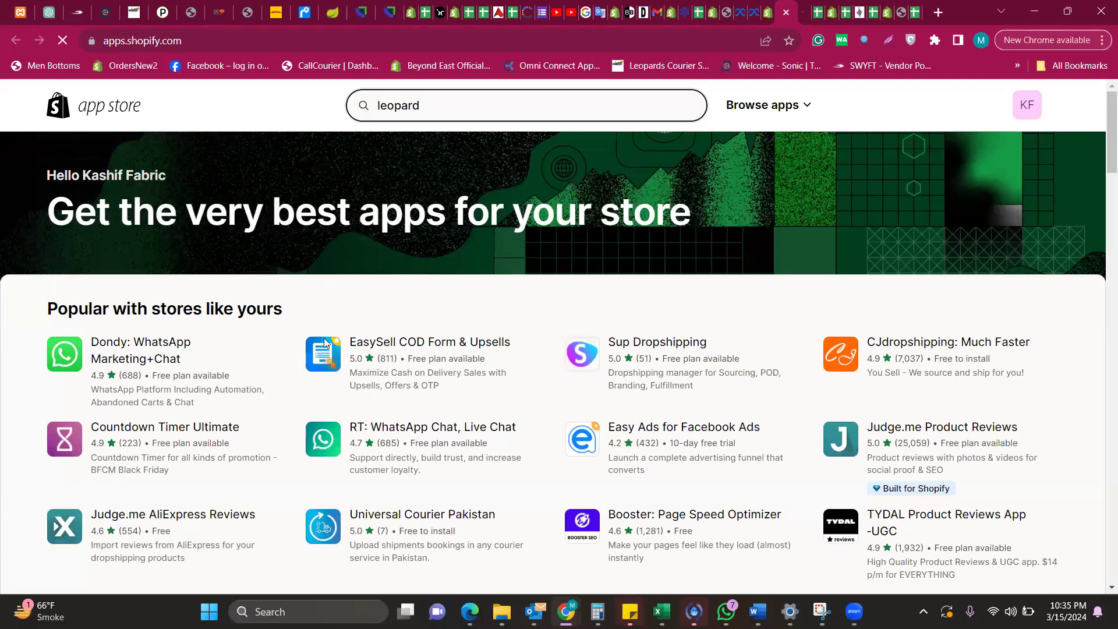
pyautogui.press('Return')
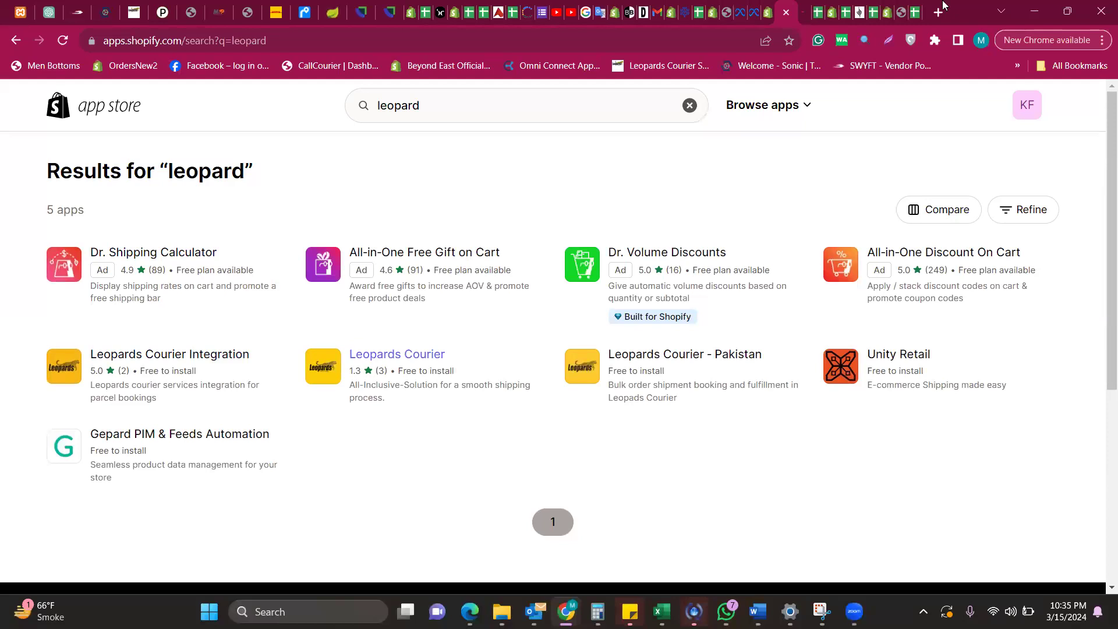
pyautogui.click(786, 12)
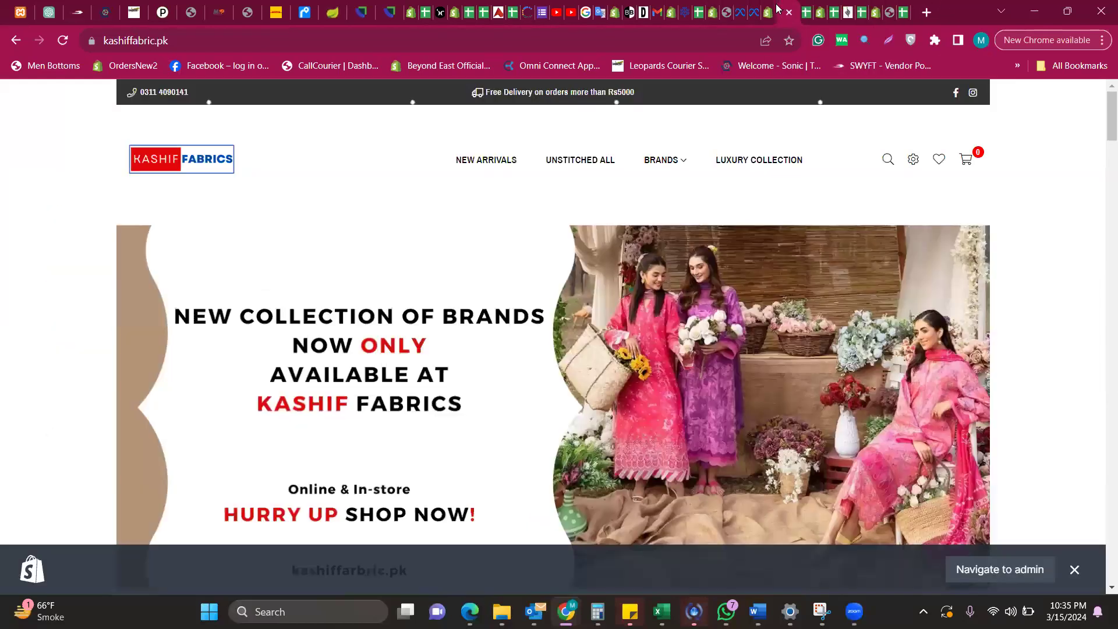
# Close the WASender tab and open the Domains settings with kashiffabric.pk as primary
pyautogui.click(778, 10)
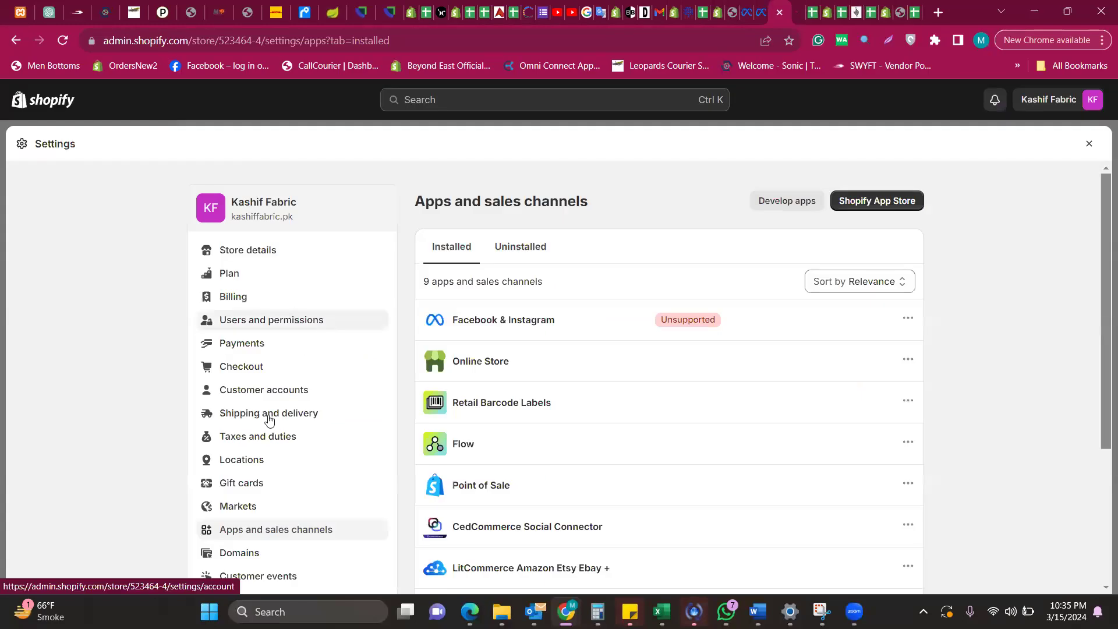
pyautogui.scroll(-3, 293, 408)
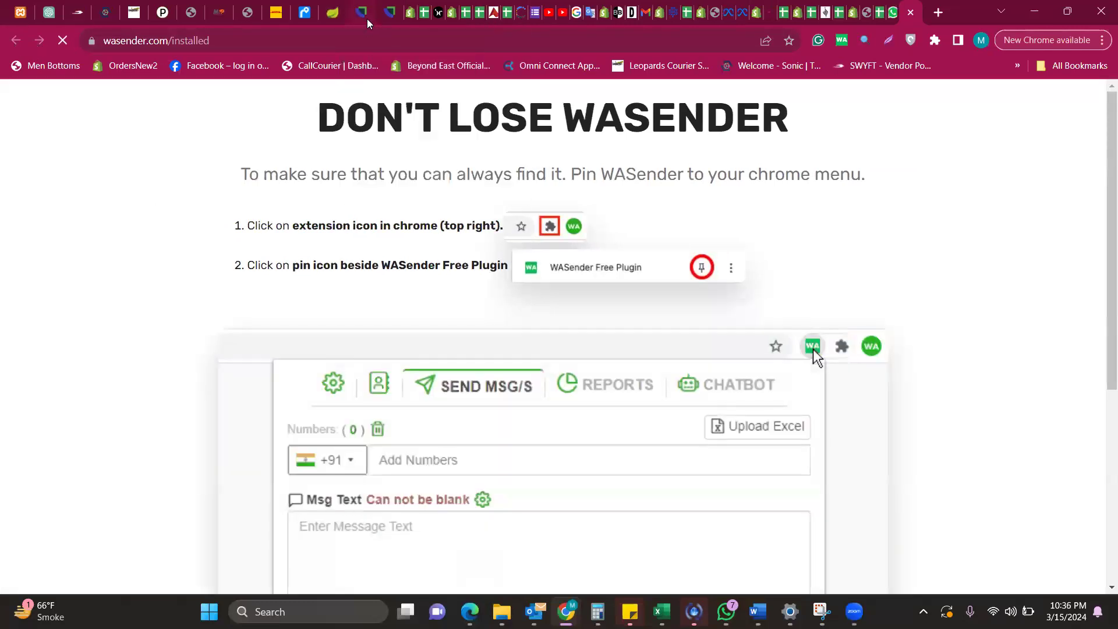
pyautogui.hotkey('ctrl', 'w')
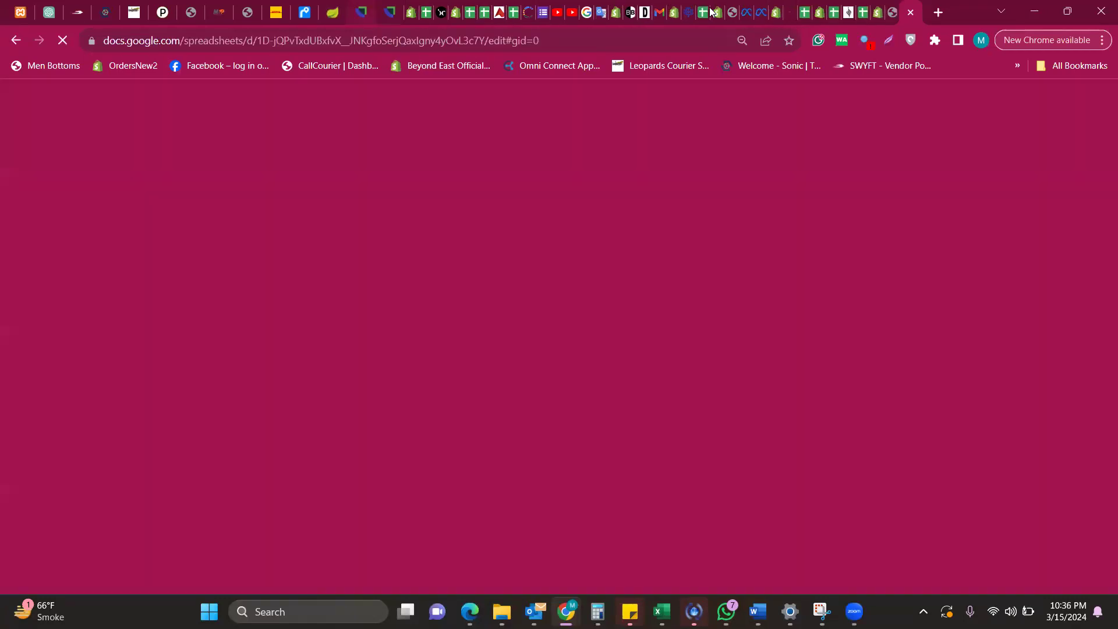
pyautogui.click(775, 13)
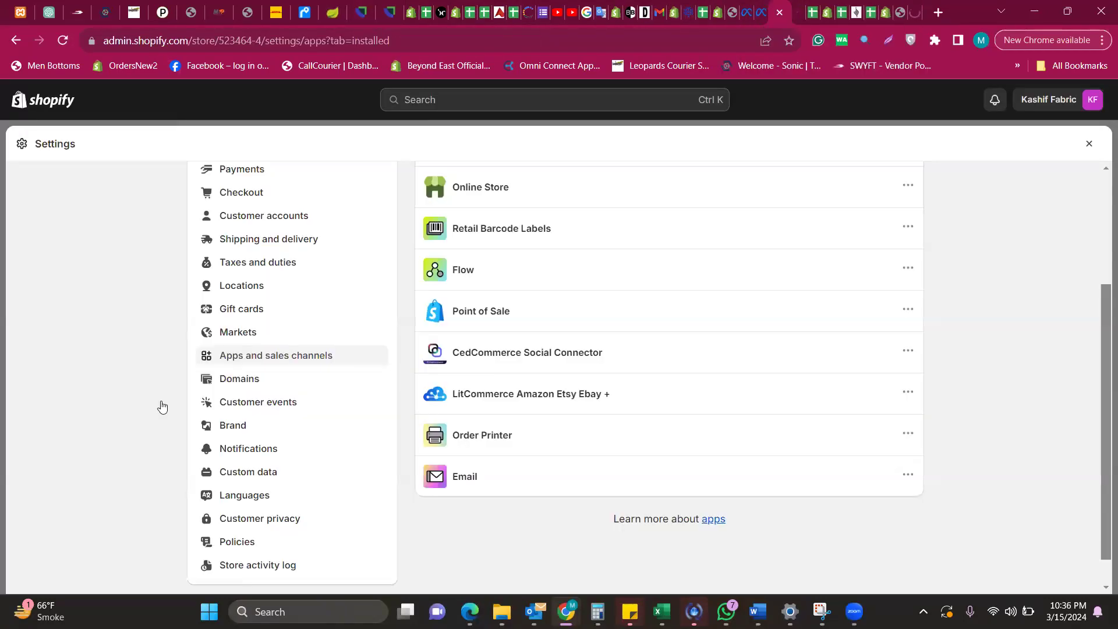
pyautogui.click(279, 384)
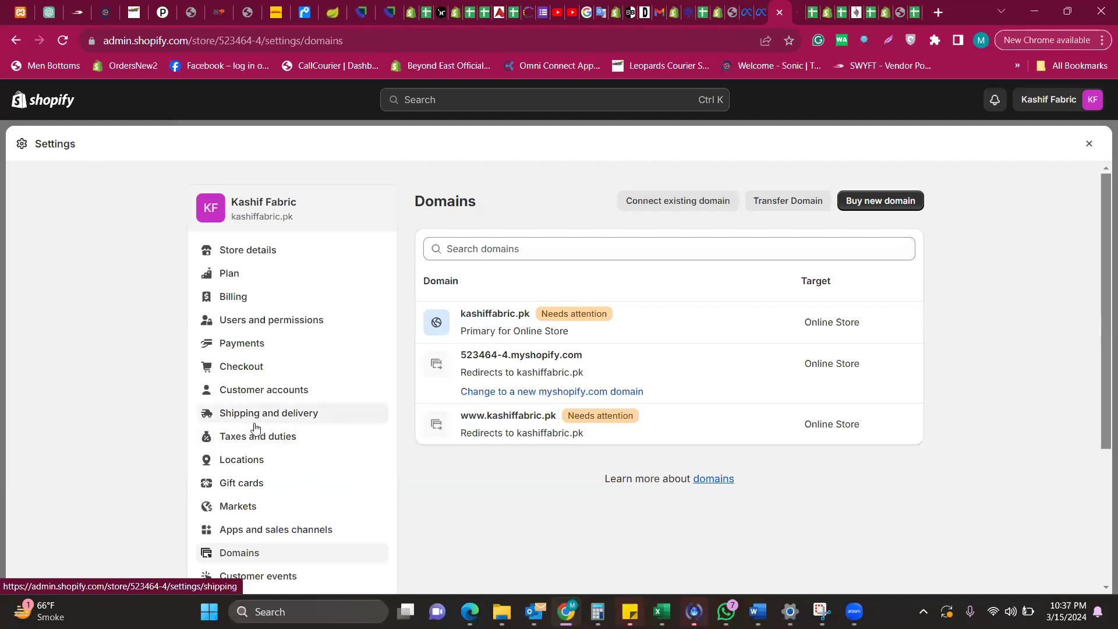
# Open Shipping and delivery to see General rates covering Domestic and International for all products
pyautogui.scroll(-3, 255, 428)
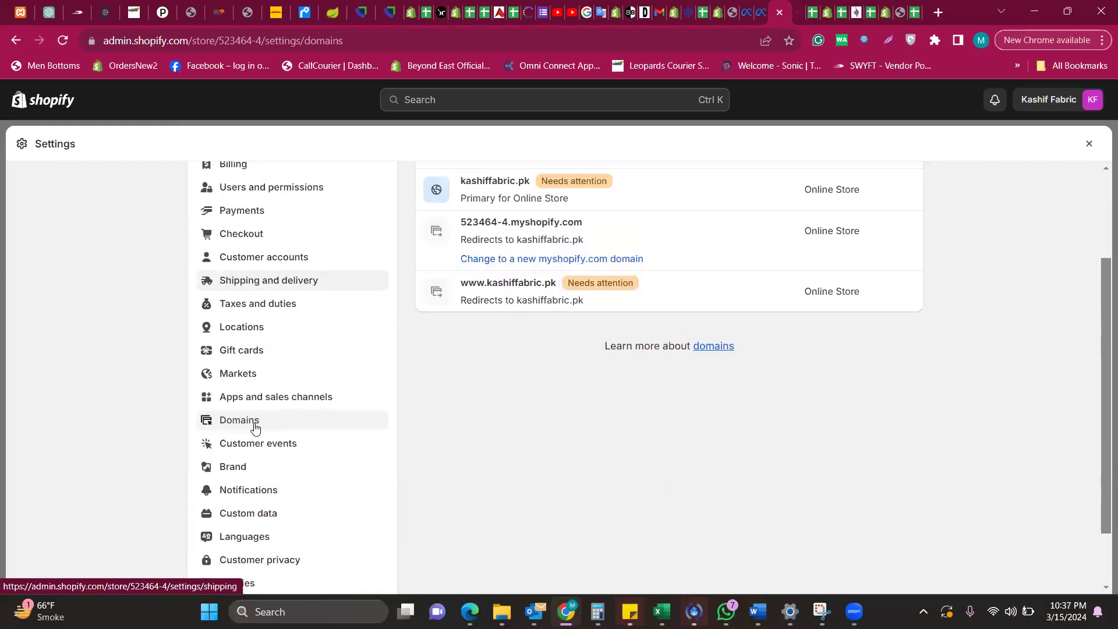
pyautogui.scroll(3, 255, 428)
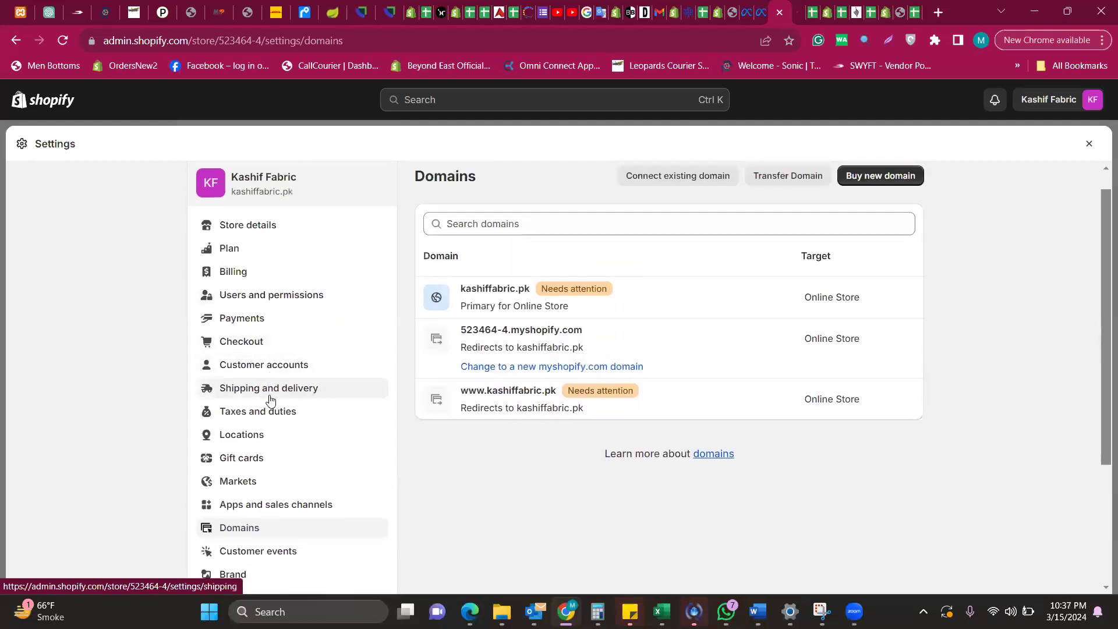
pyautogui.click(270, 399)
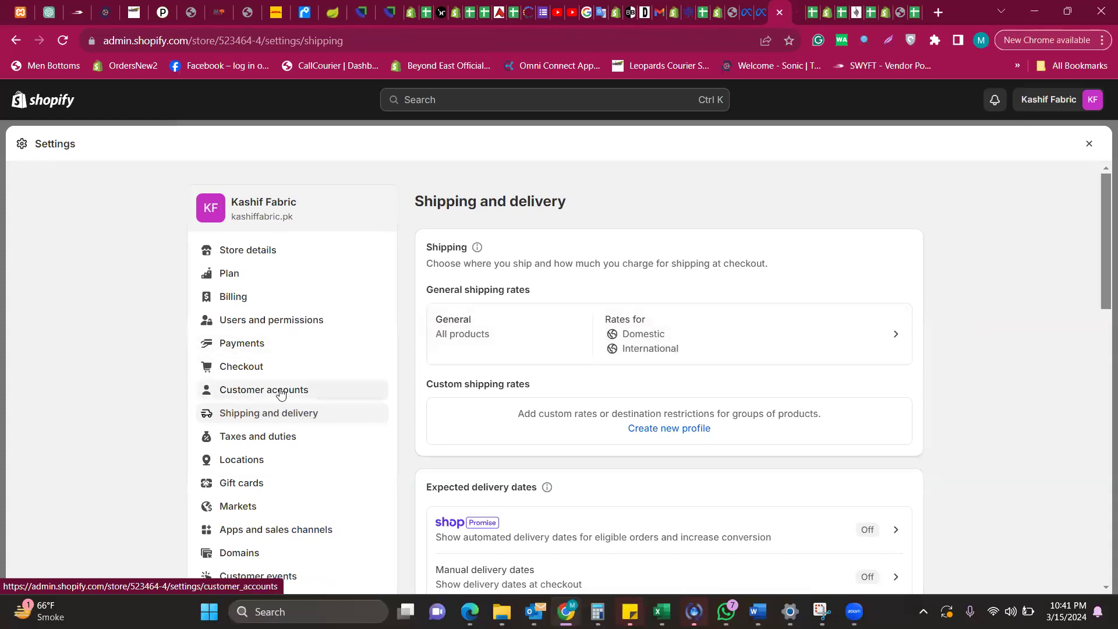
# Reload Shipping and delivery, showing no custom profiles and Shop Promise and manual delivery dates off
pyautogui.click(260, 415)
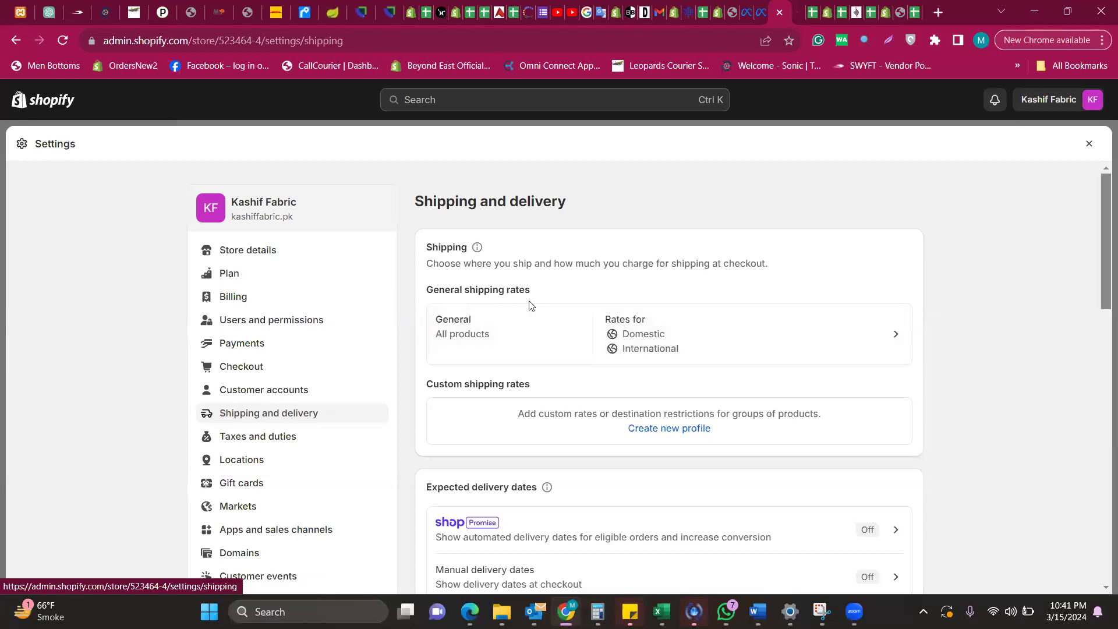
# Open the General shipping profile and scroll to its Domestic and International shipping zones
pyautogui.click(717, 339)
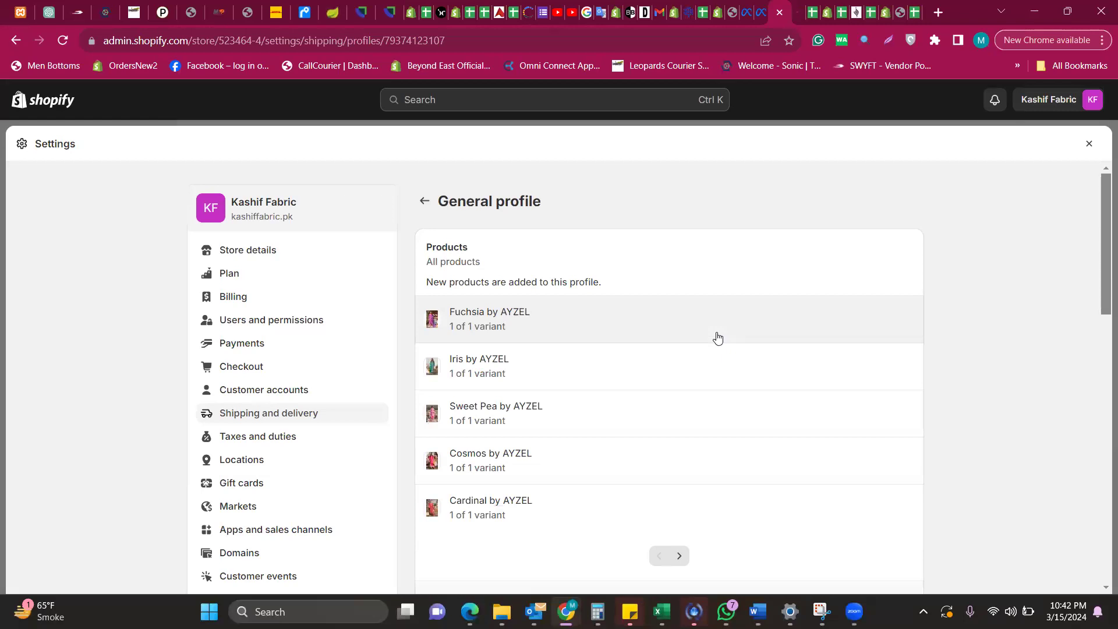
pyautogui.scroll(-9, 717, 338)
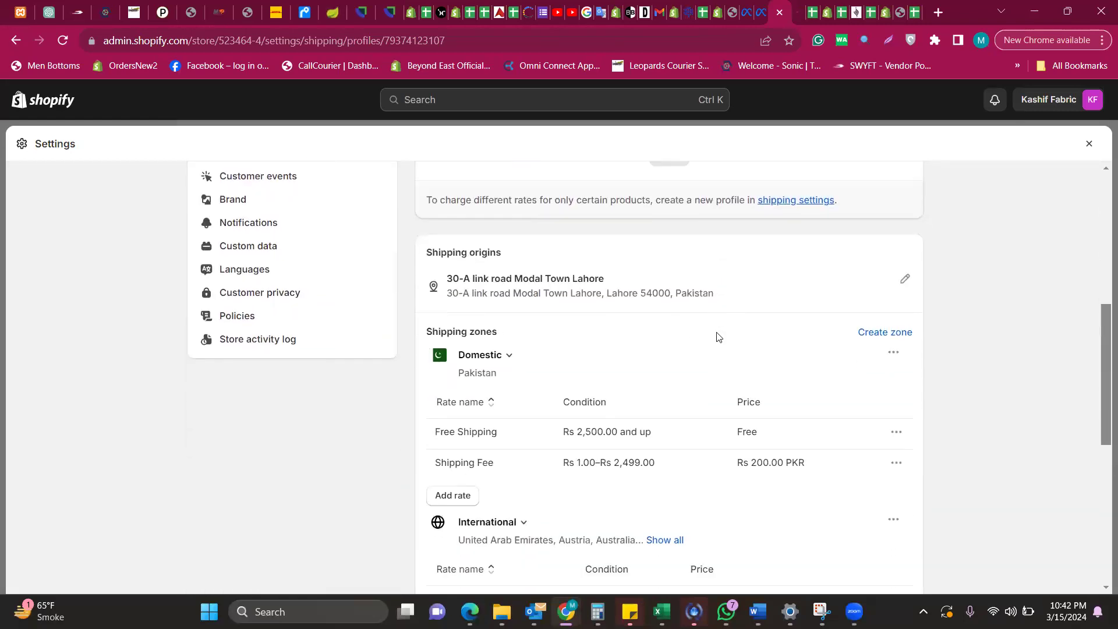
pyautogui.scroll(-1, 719, 338)
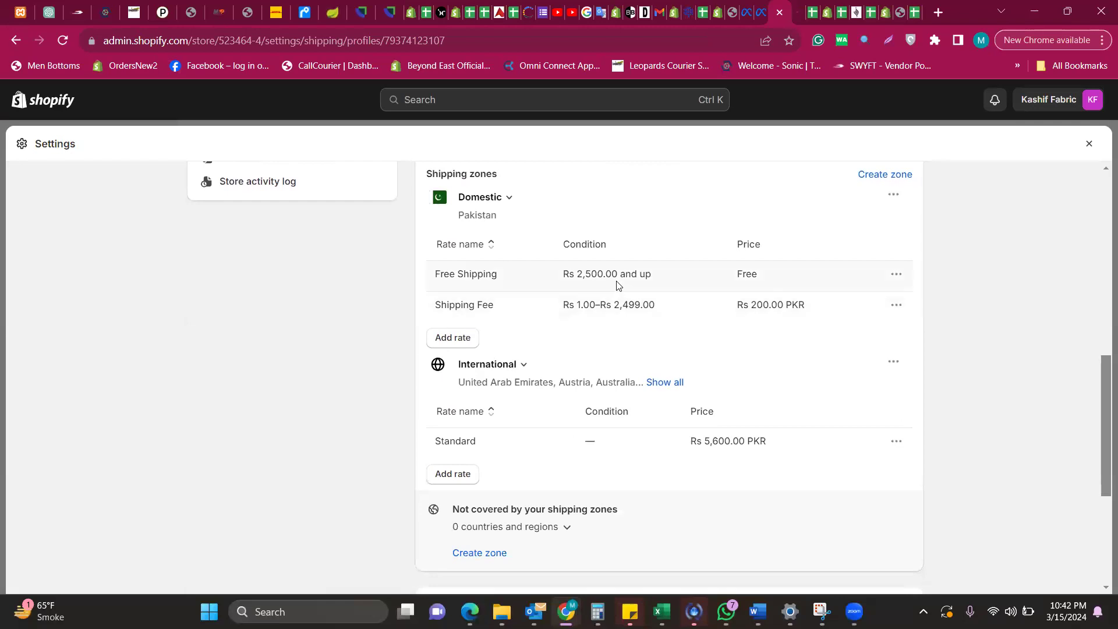
pyautogui.scroll(1, 554, 278)
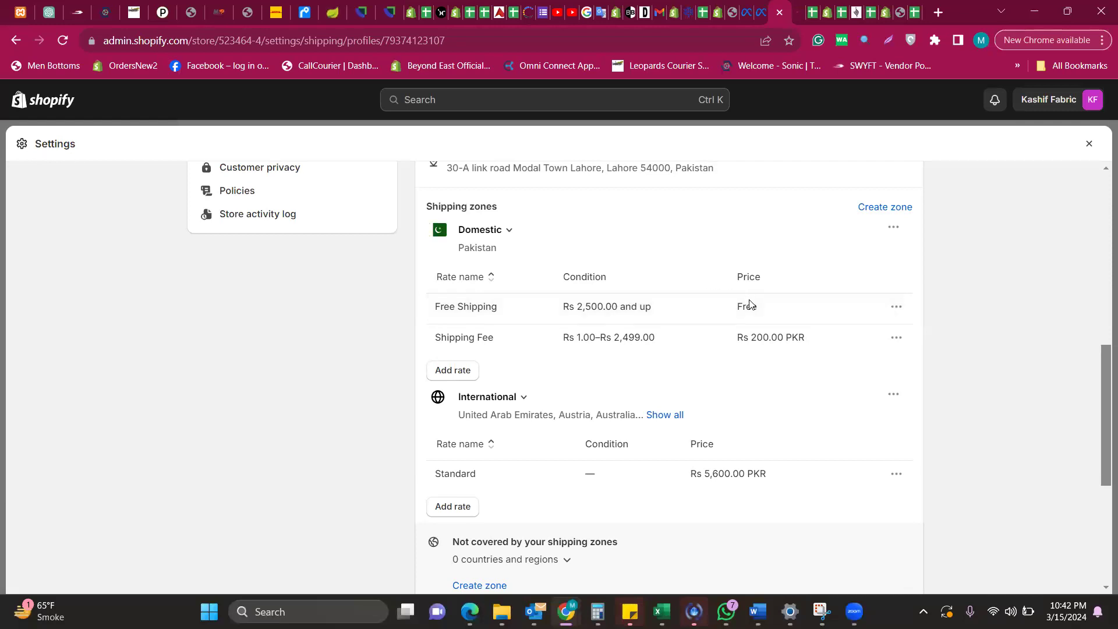
# Highlight the free Domestic rate and the Rs 200 fee for orders up to Rs 2,499
pyautogui.moveTo(743, 307); pyautogui.dragTo(772, 310)
pyautogui.moveTo(578, 339); pyautogui.dragTo(639, 339)
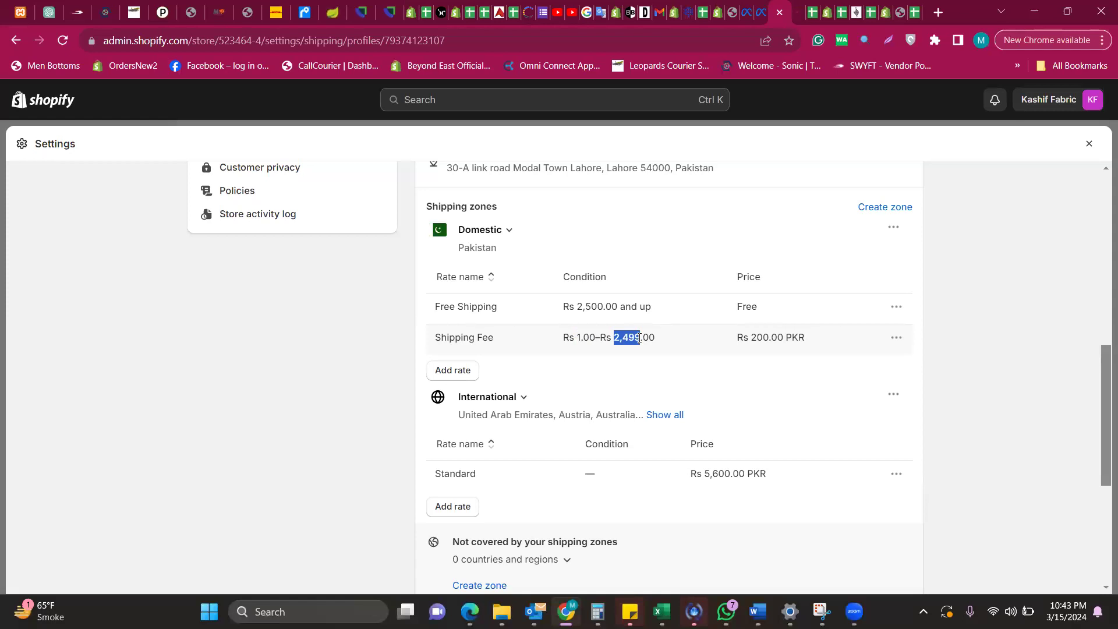
pyautogui.moveTo(745, 338); pyautogui.dragTo(772, 337)
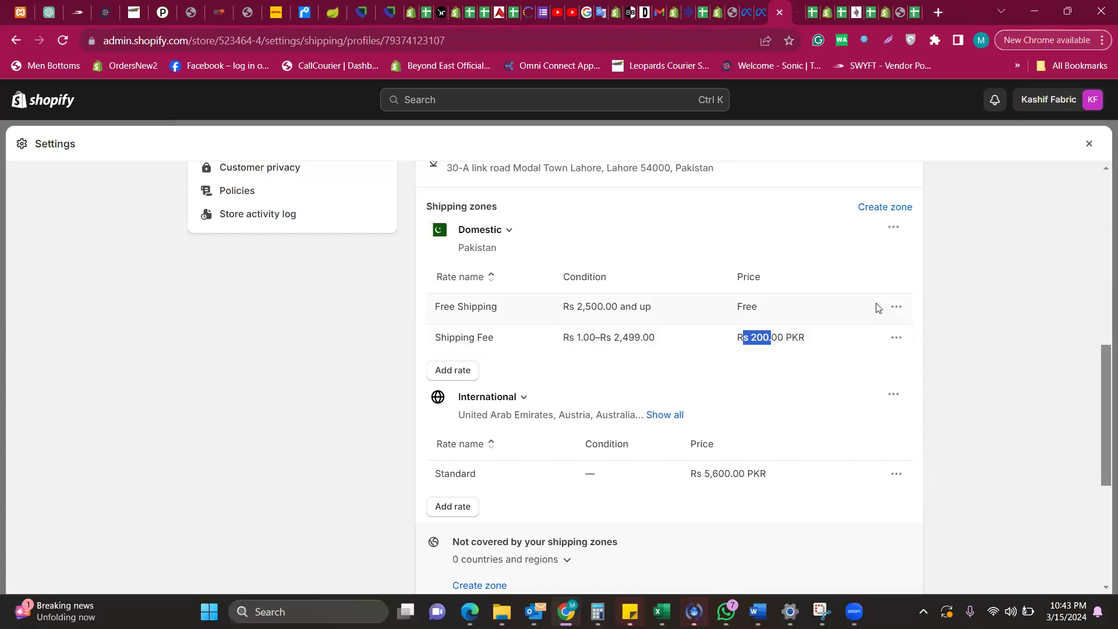
pyautogui.click(897, 314)
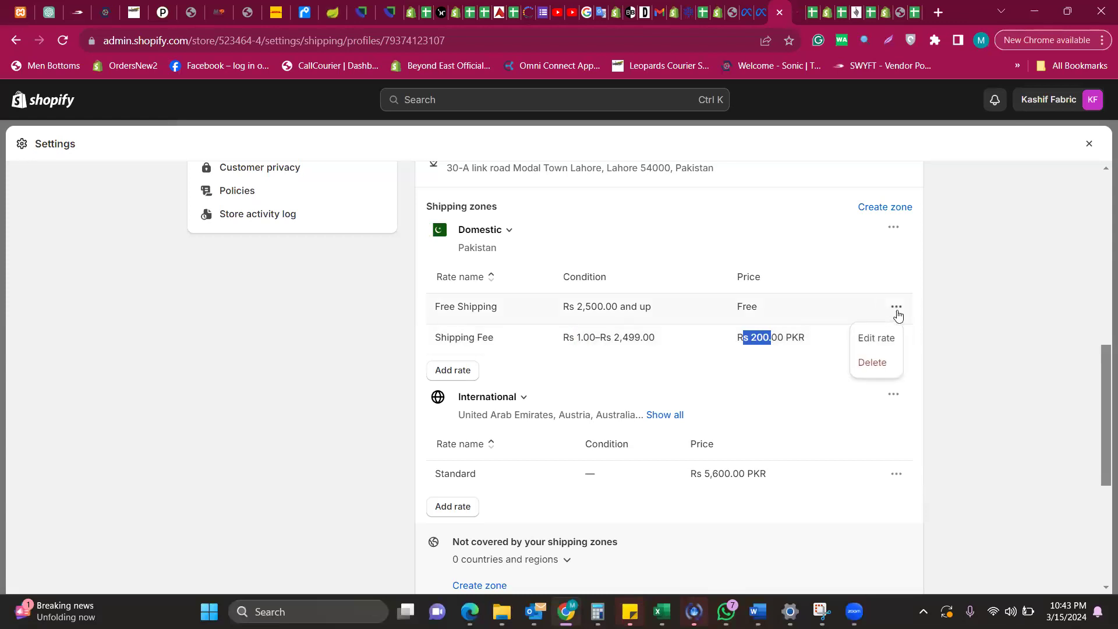
# Check the Free Shipping rate: Rs 0.00 price, order-price condition, Rs 2,500.00 minimum
pyautogui.click(868, 339)
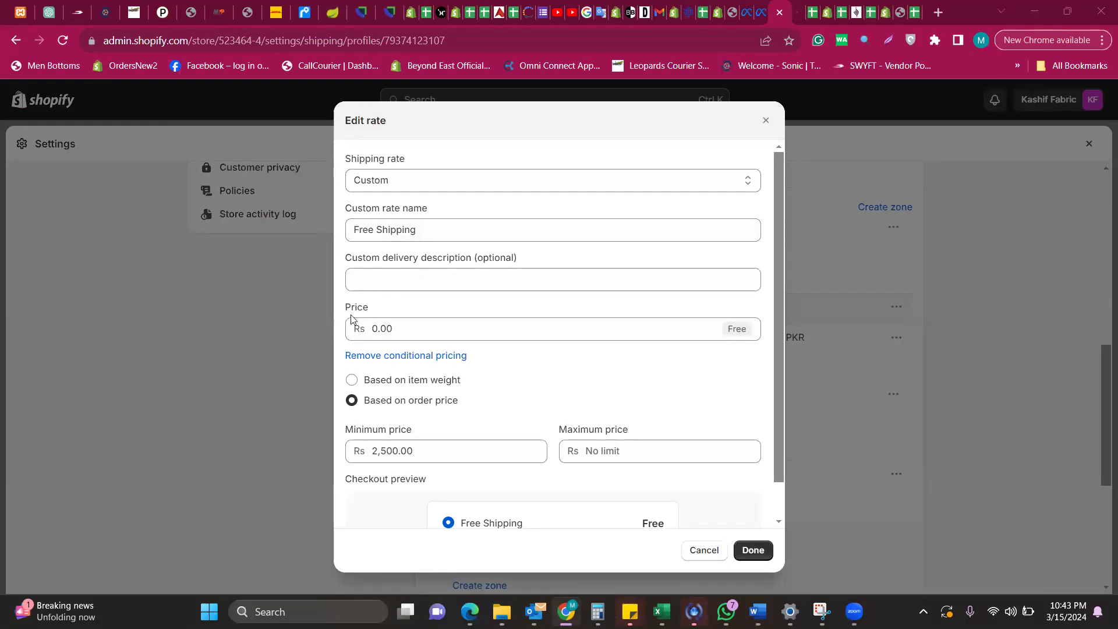
pyautogui.click(409, 333)
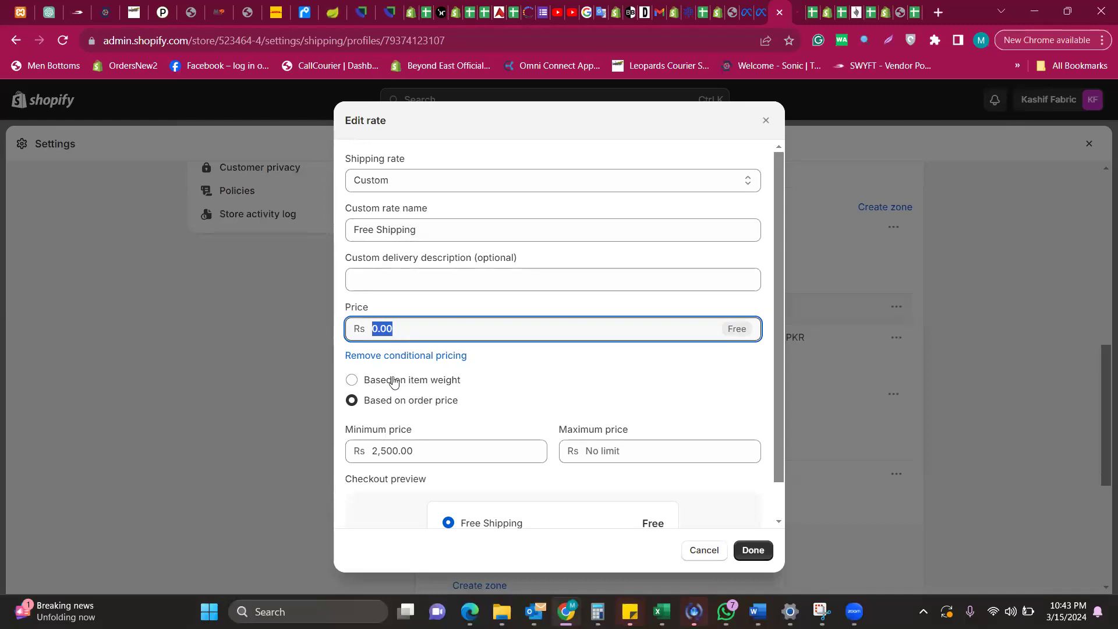
pyautogui.click(351, 385)
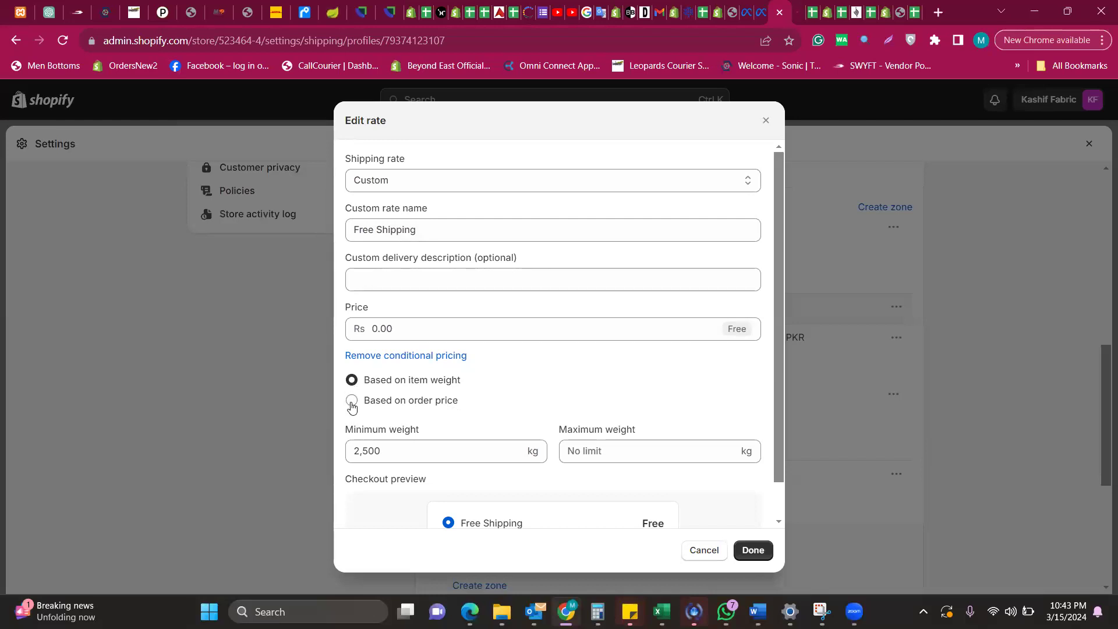
pyautogui.click(352, 401)
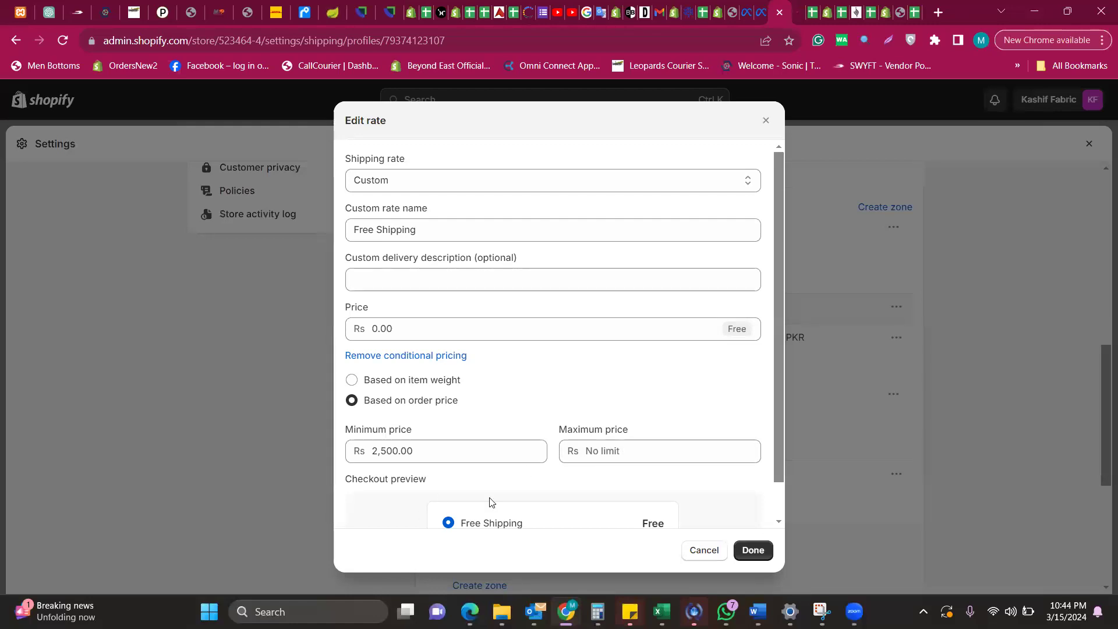
pyautogui.scroll(-2, 489, 502)
pyautogui.scroll(2, 524, 494)
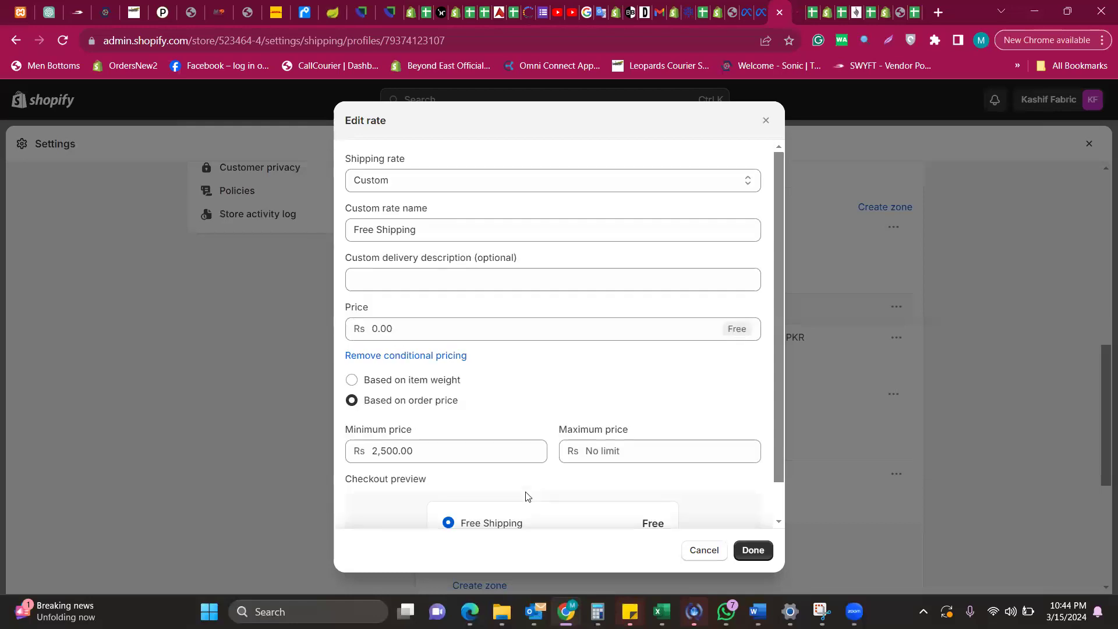
pyautogui.moveTo(385, 328); pyautogui.dragTo(371, 328)
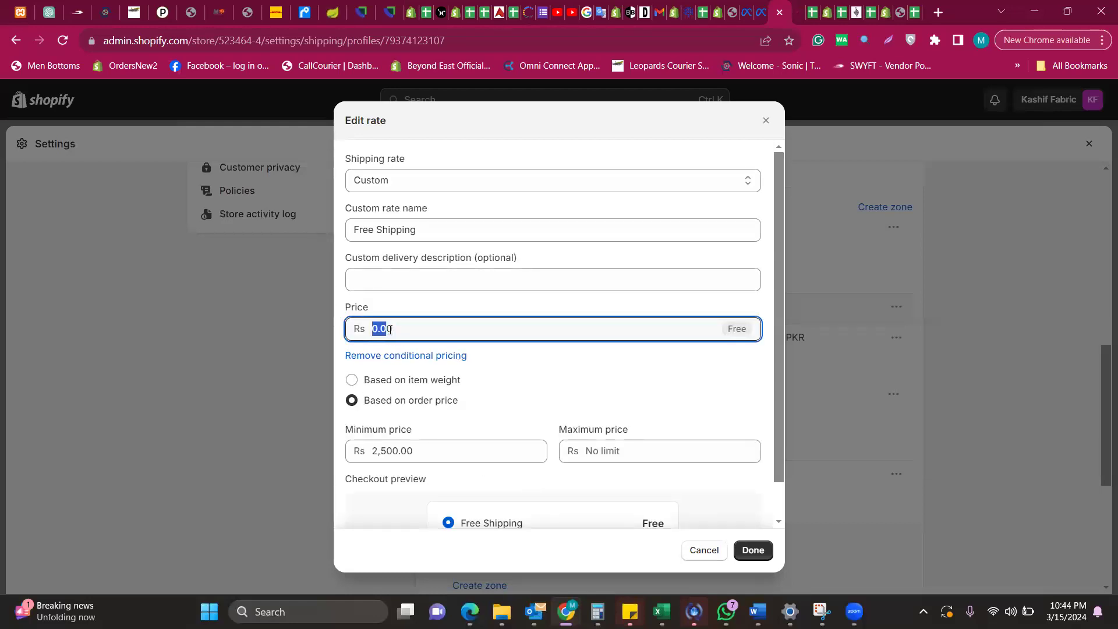
pyautogui.click(339, 381)
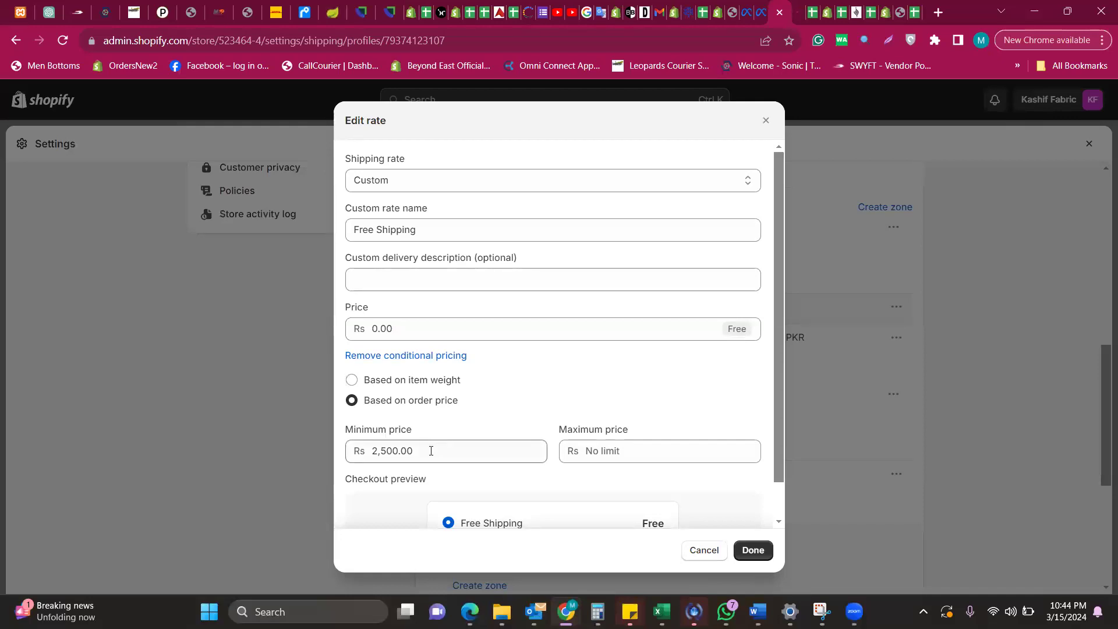
pyautogui.scroll(-1, 449, 510)
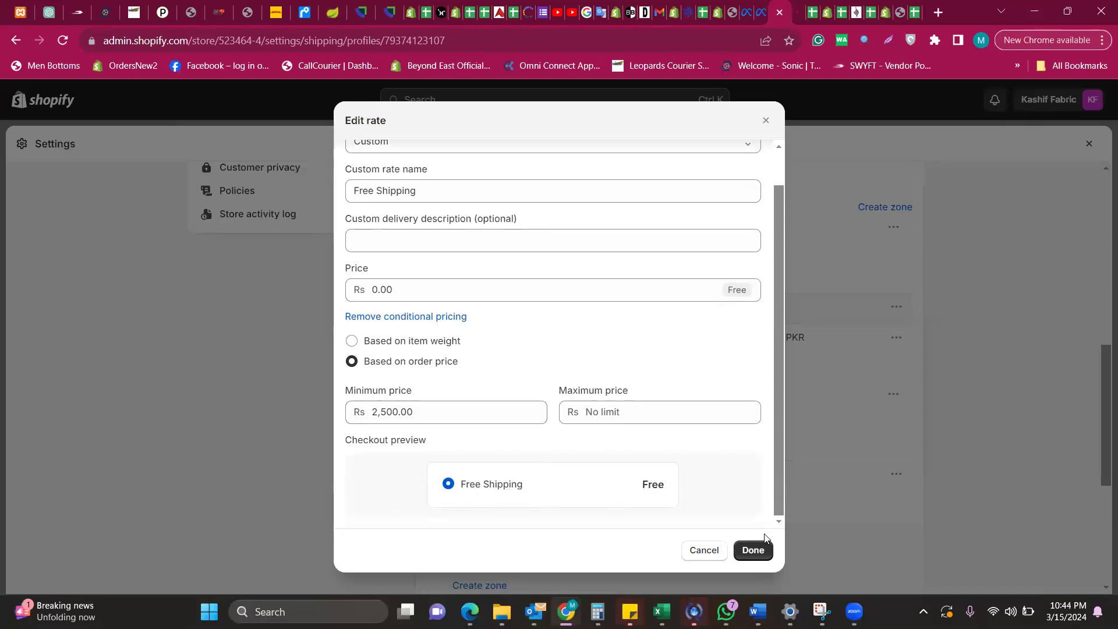
pyautogui.click(761, 554)
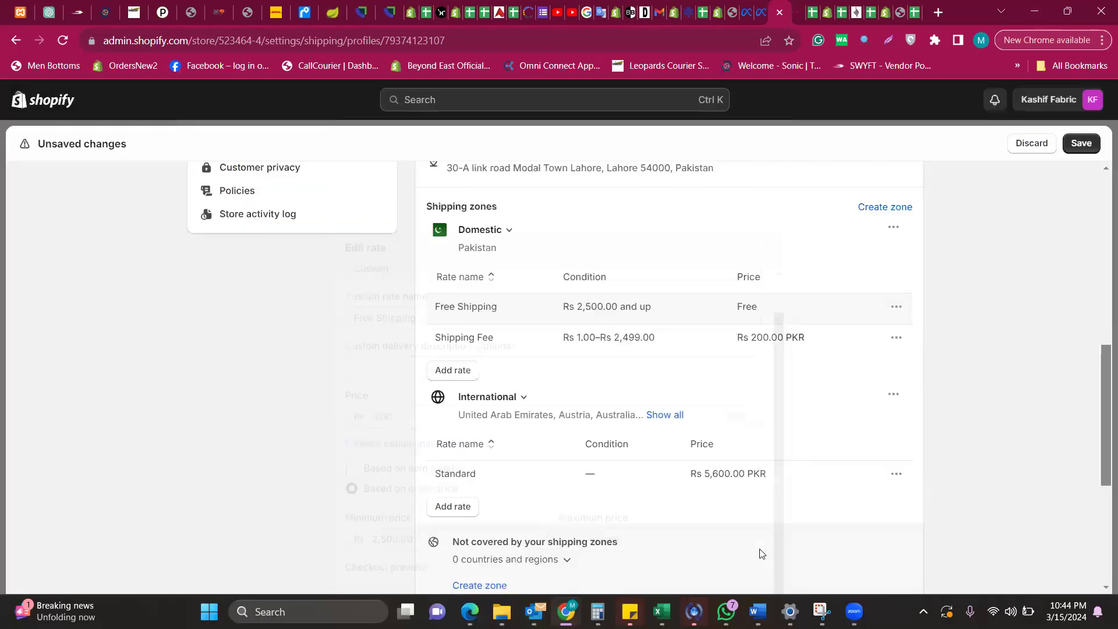
# Check the Shipping Fee rate: Rs 200.00 for orders from Rs 1.00 to Rs 2,499.00
pyautogui.click(896, 339)
pyautogui.click(885, 368)
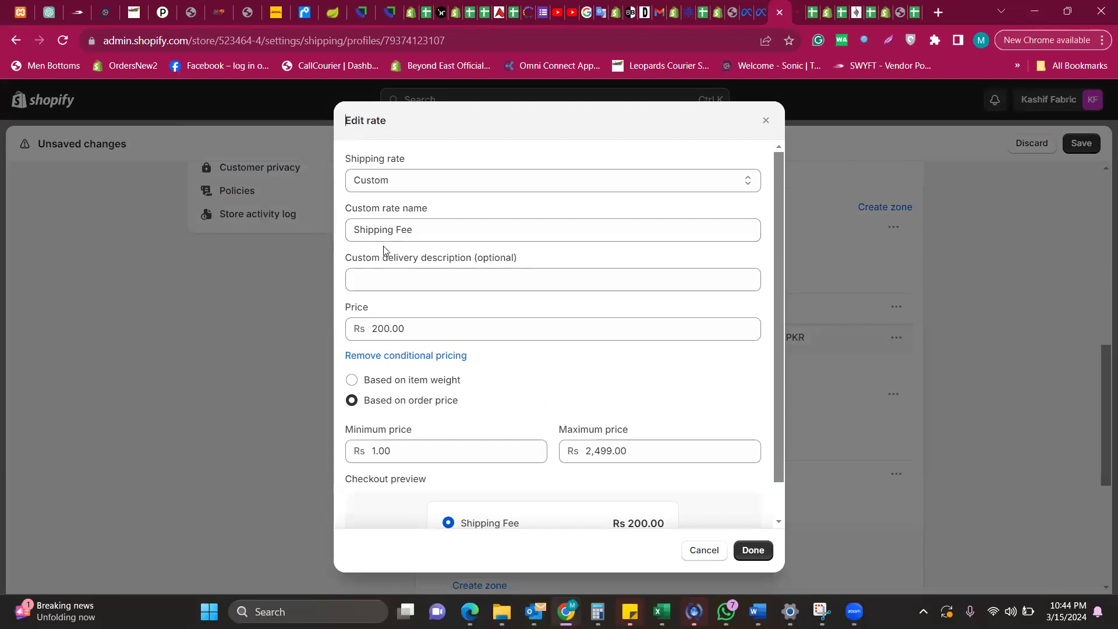
pyautogui.scroll(-1, 386, 249)
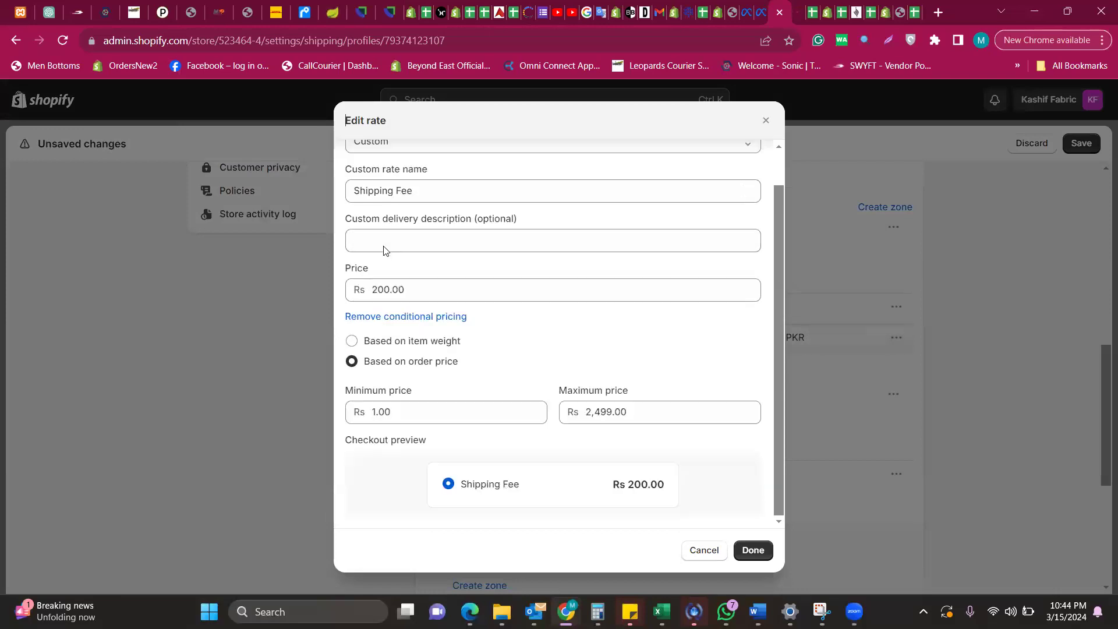
pyautogui.doubleClick(415, 287)
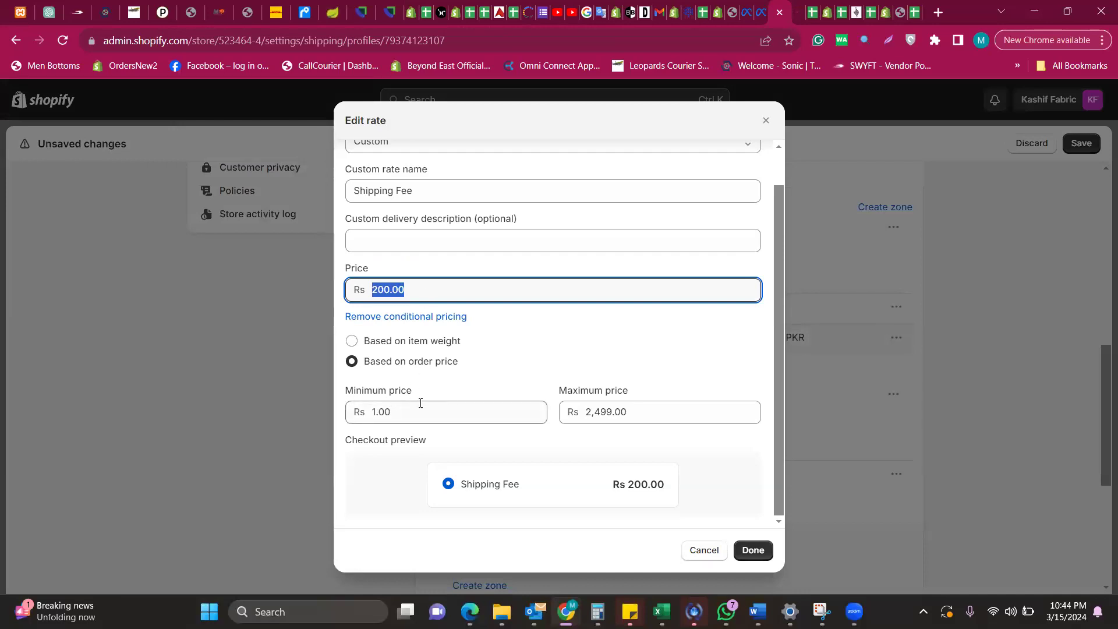
pyautogui.click(392, 416)
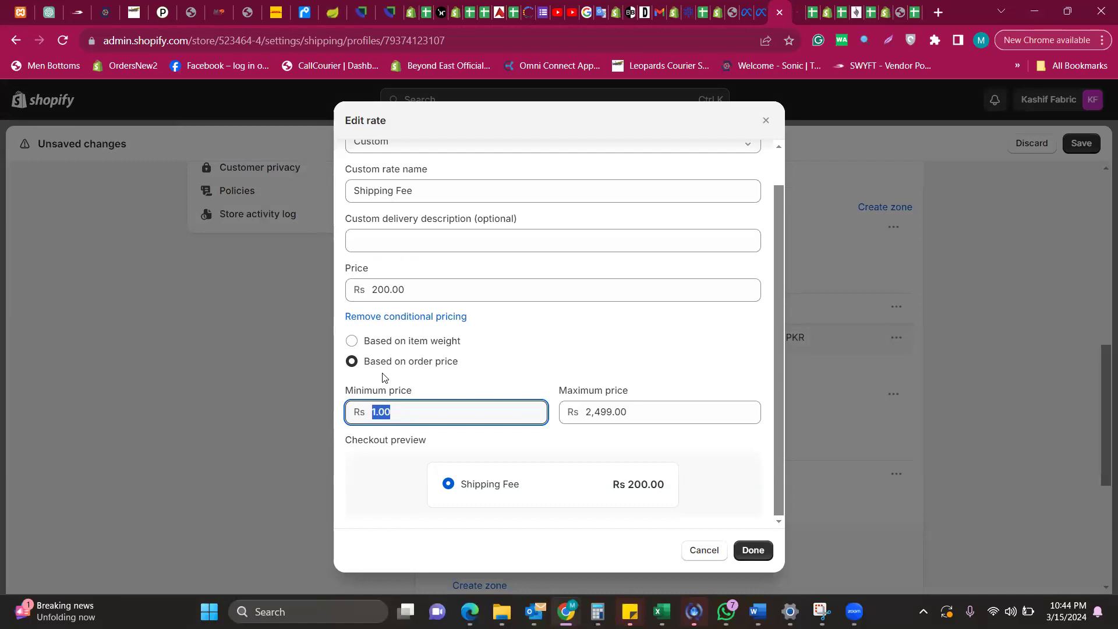
pyautogui.click(652, 413)
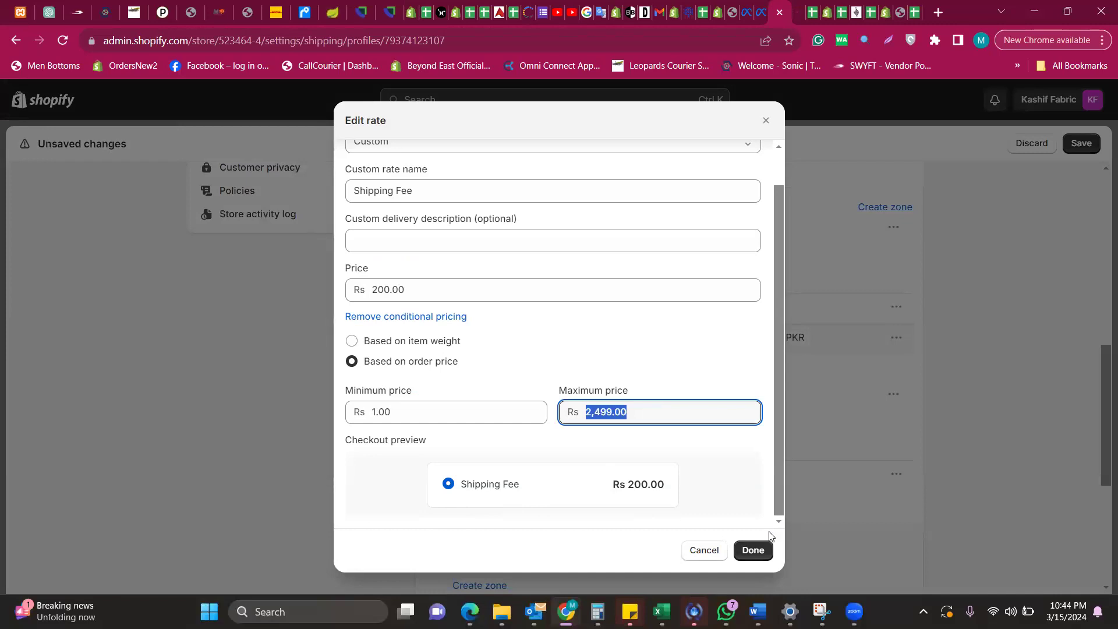
pyautogui.click(752, 550)
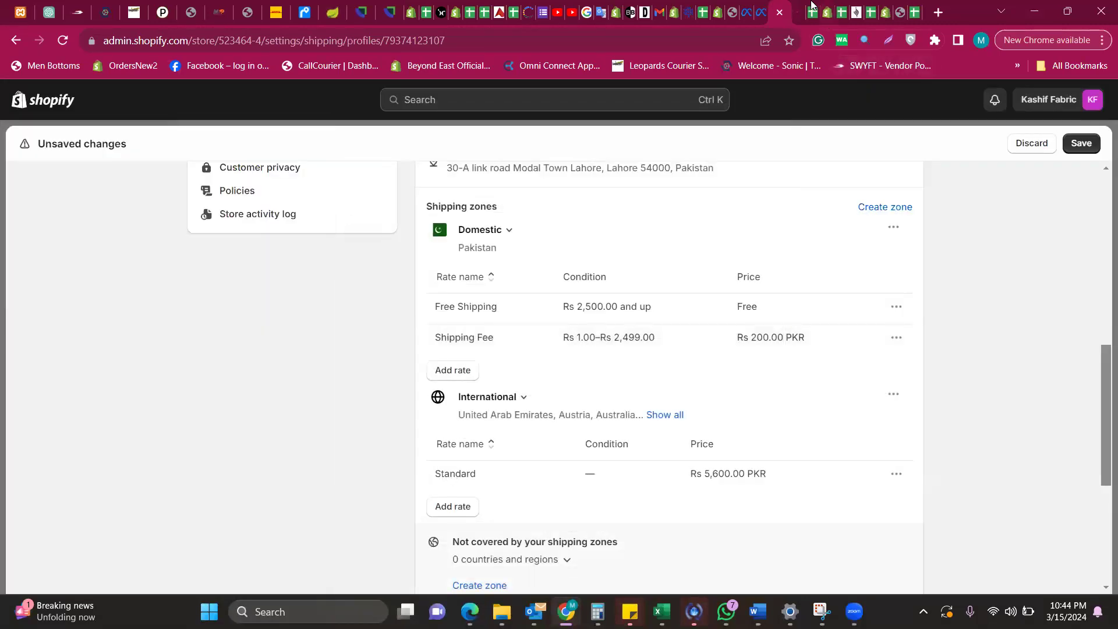
# Discard the unsaved shipping changes and open the storefront's summer collection page
pyautogui.click(1034, 148)
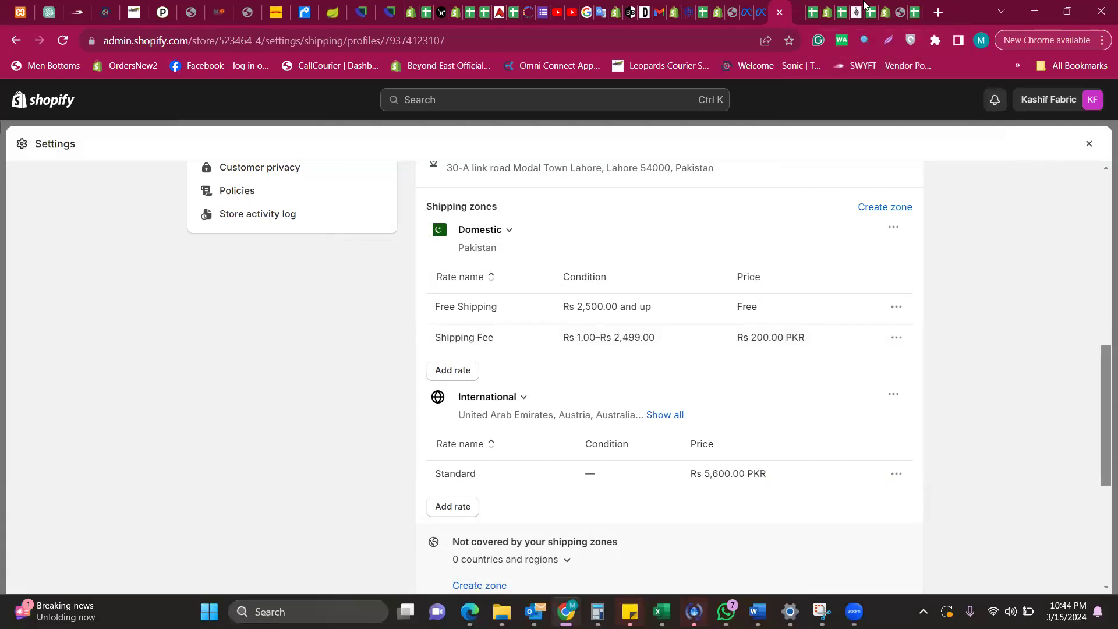
pyautogui.click(804, 4)
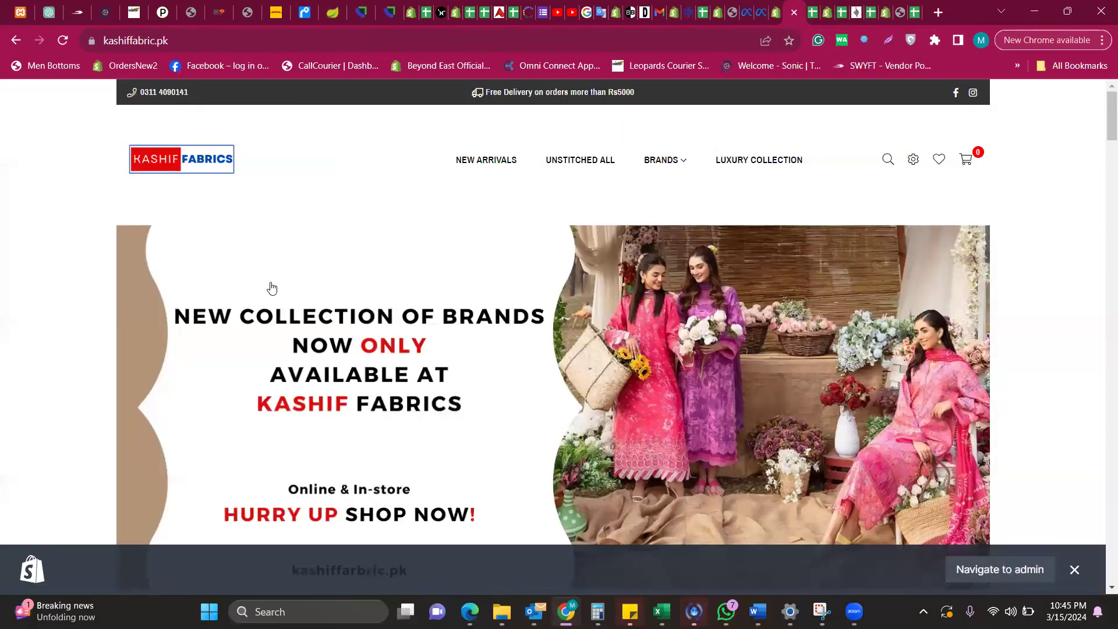
pyautogui.click(271, 287)
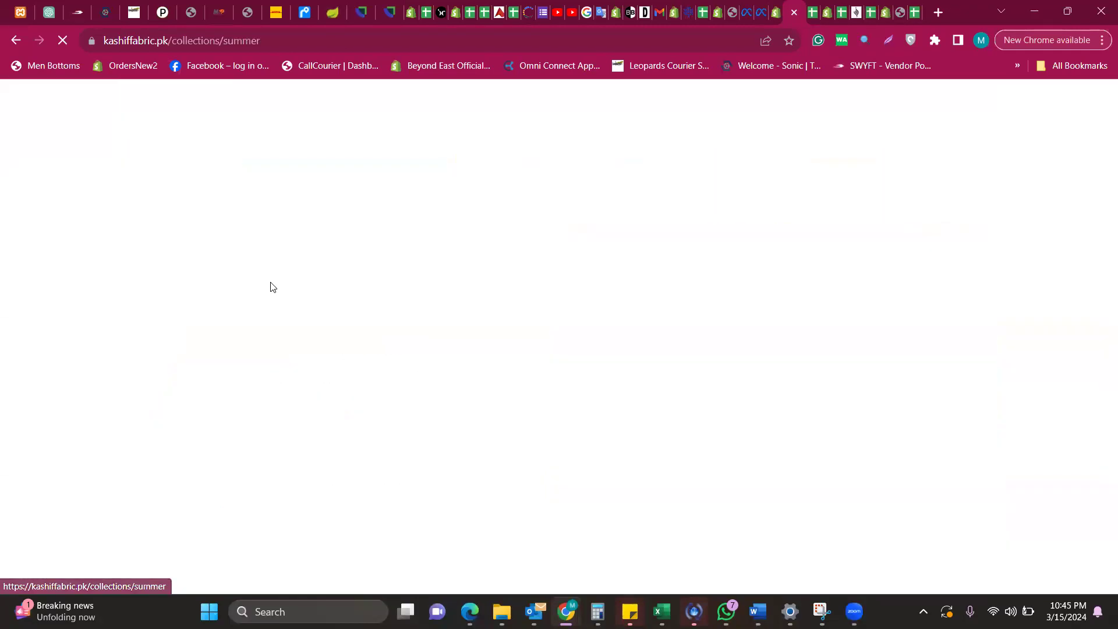
# Browse the summer collection's product grid and open the Luxury Embroidered Lawn-3PC product
pyautogui.scroll(-6, 270, 287)
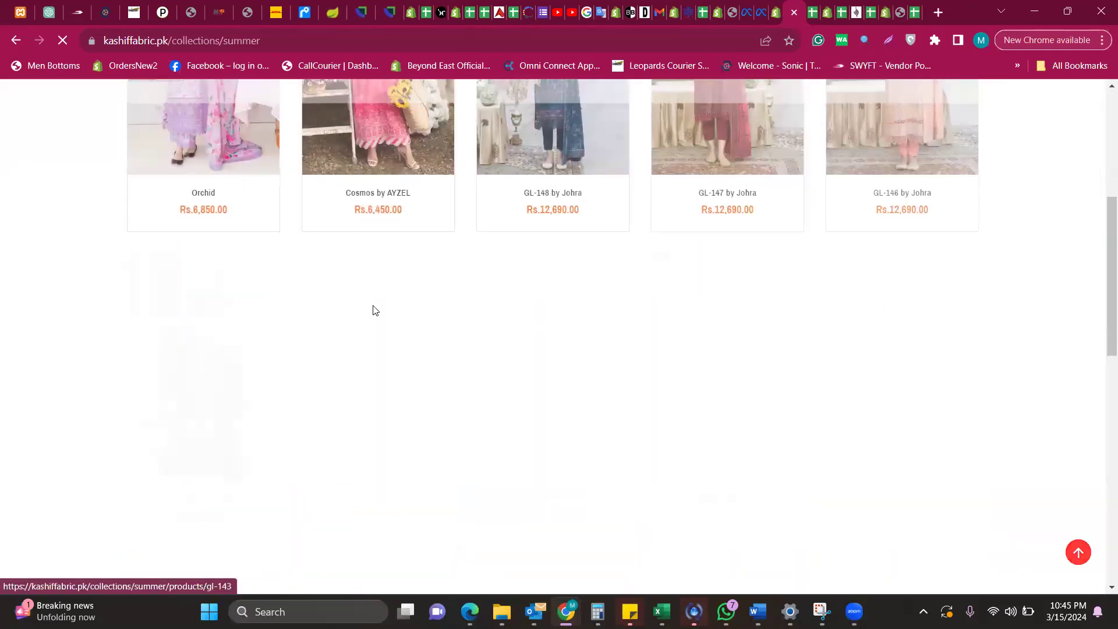
pyautogui.scroll(2, 372, 309)
pyautogui.scroll(2, 373, 309)
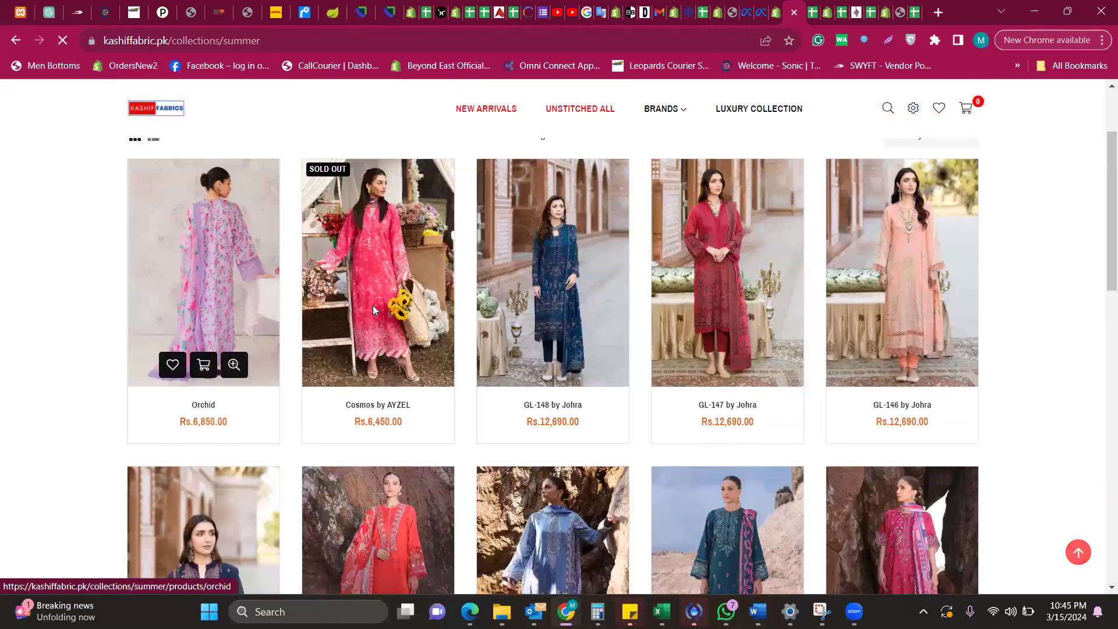
pyautogui.scroll(-10, 373, 305)
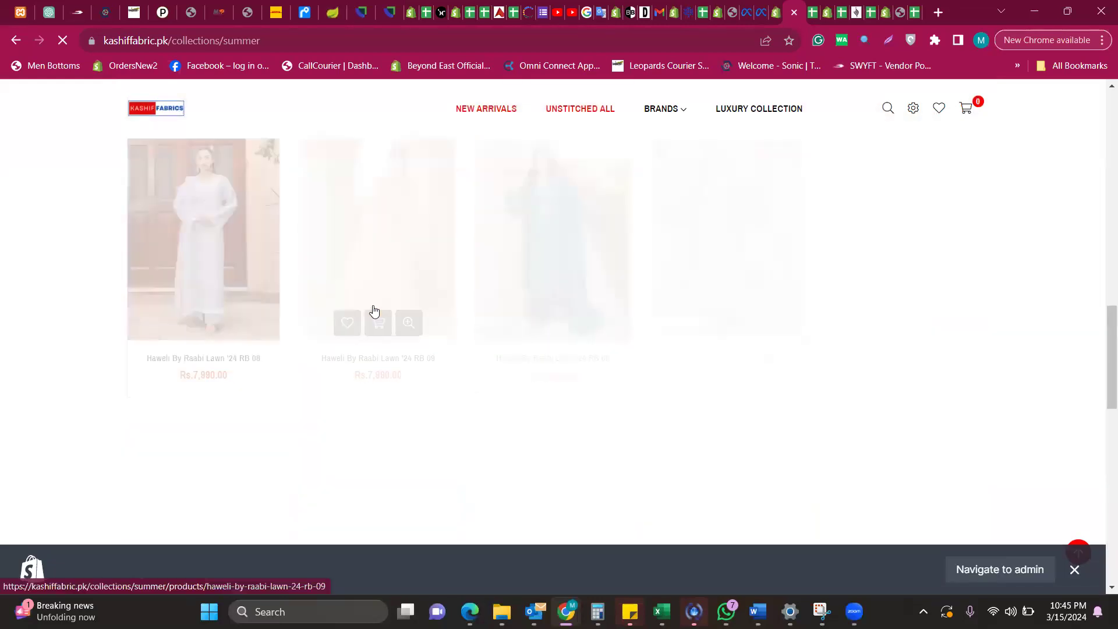
pyautogui.scroll(-5, 375, 312)
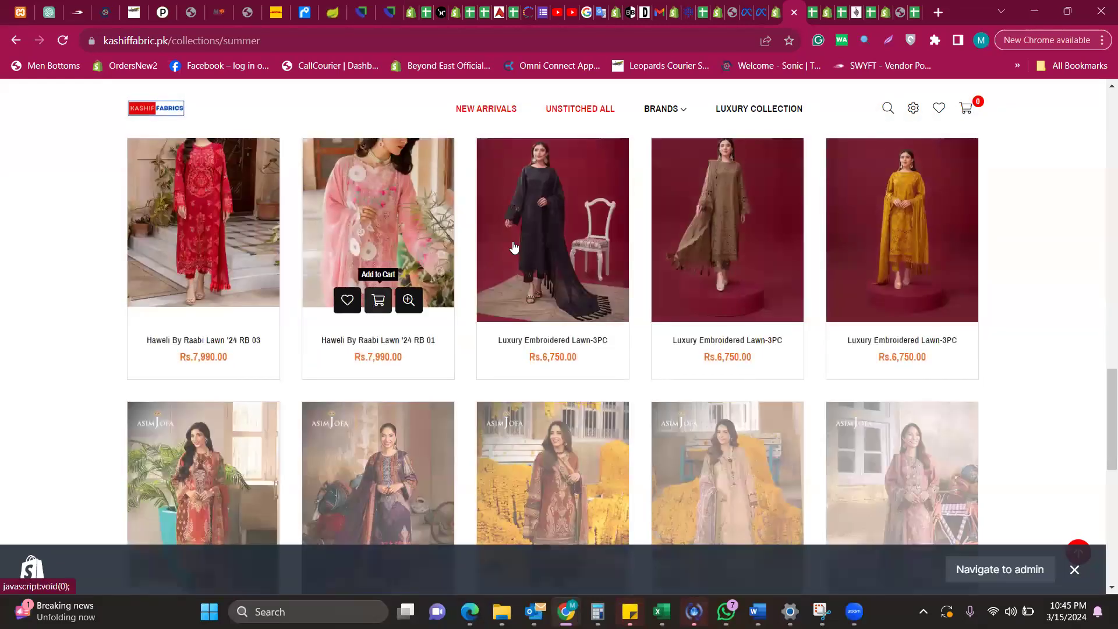
pyautogui.scroll(3, 602, 262)
pyautogui.click(556, 408)
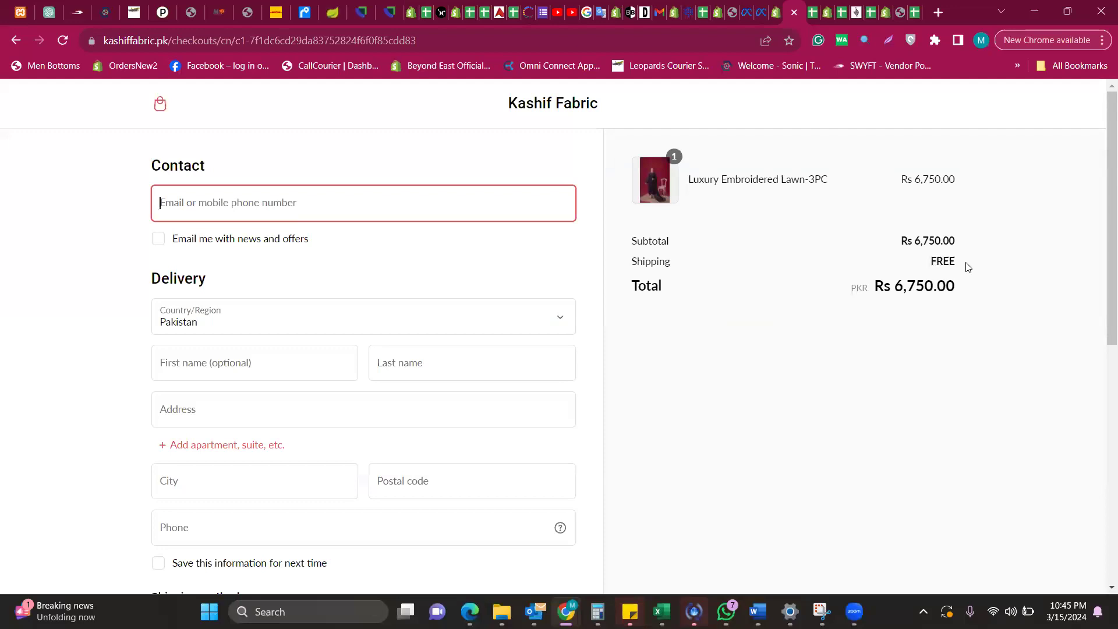
pyautogui.doubleClick(774, 297)
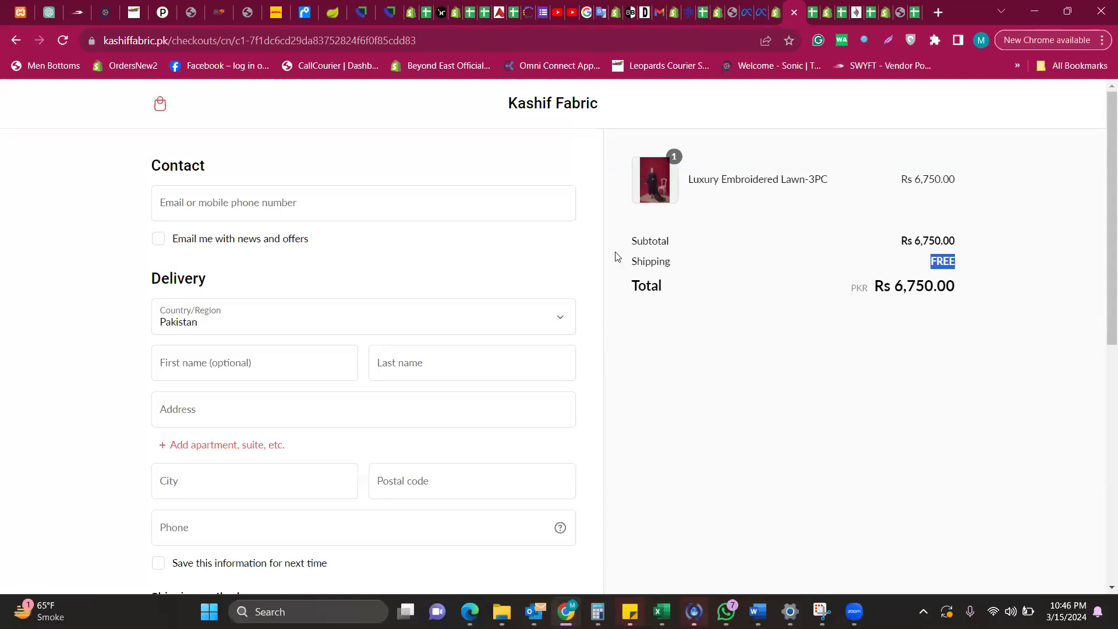
pyautogui.click(631, 265)
pyautogui.moveTo(659, 265); pyautogui.dragTo(954, 268)
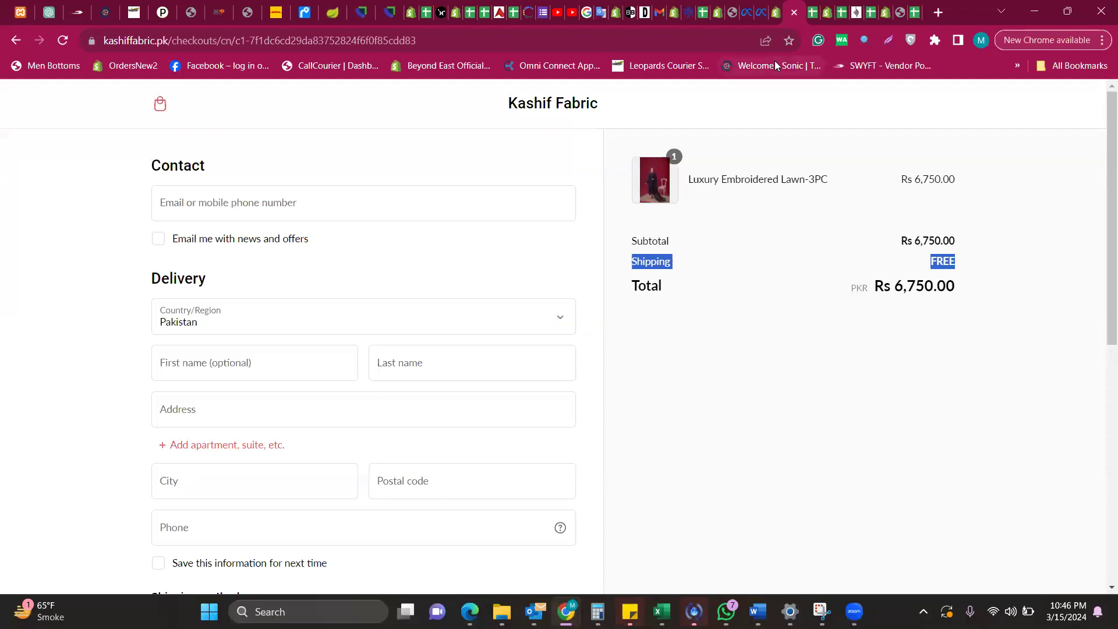
# Return to the admin's General shipping profile showing Rs 2,500 free shipping and Rs 200 fee
pyautogui.click(777, 12)
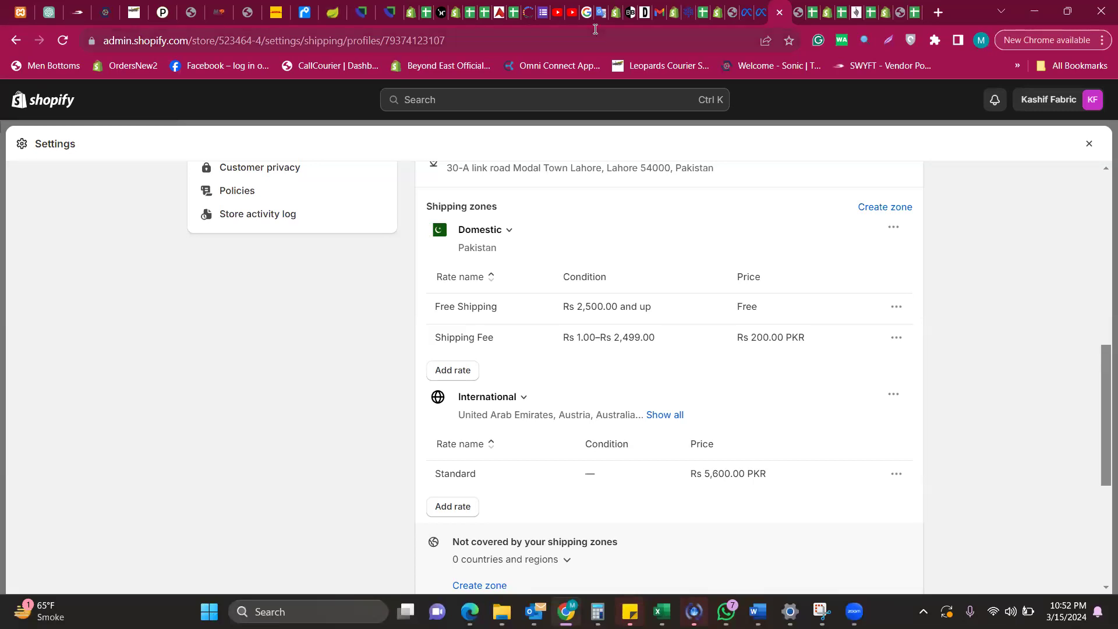
pyautogui.scroll(8, 404, 258)
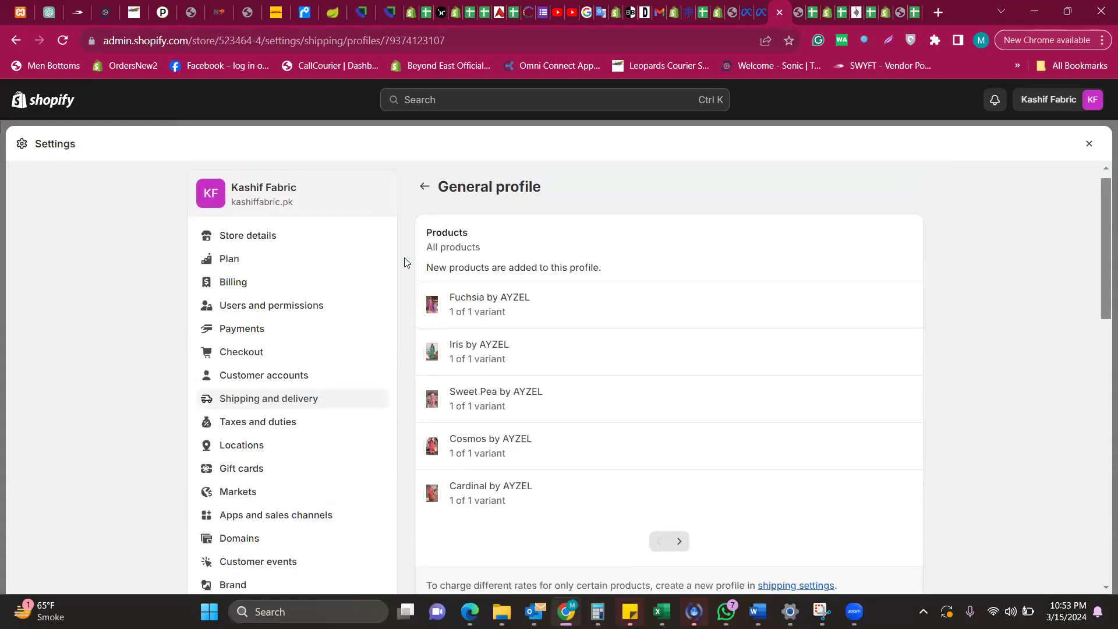
pyautogui.scroll(-3, 404, 258)
pyautogui.scroll(2, 404, 258)
pyautogui.scroll(-2, 404, 258)
pyautogui.scroll(1, 405, 258)
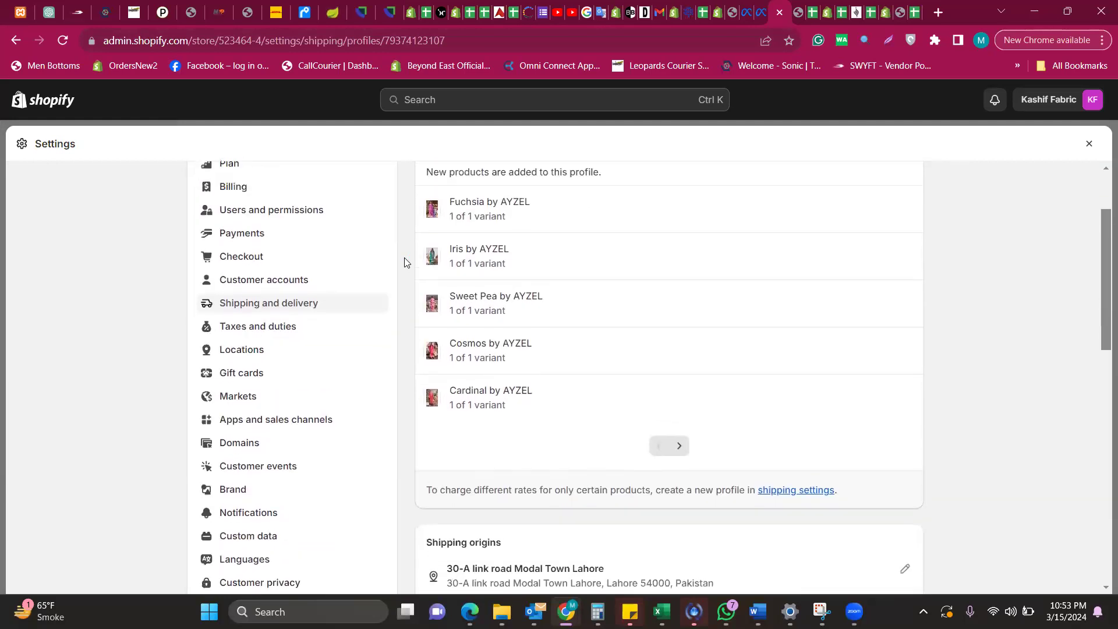
pyautogui.scroll(-1, 405, 258)
pyautogui.scroll(1, 404, 258)
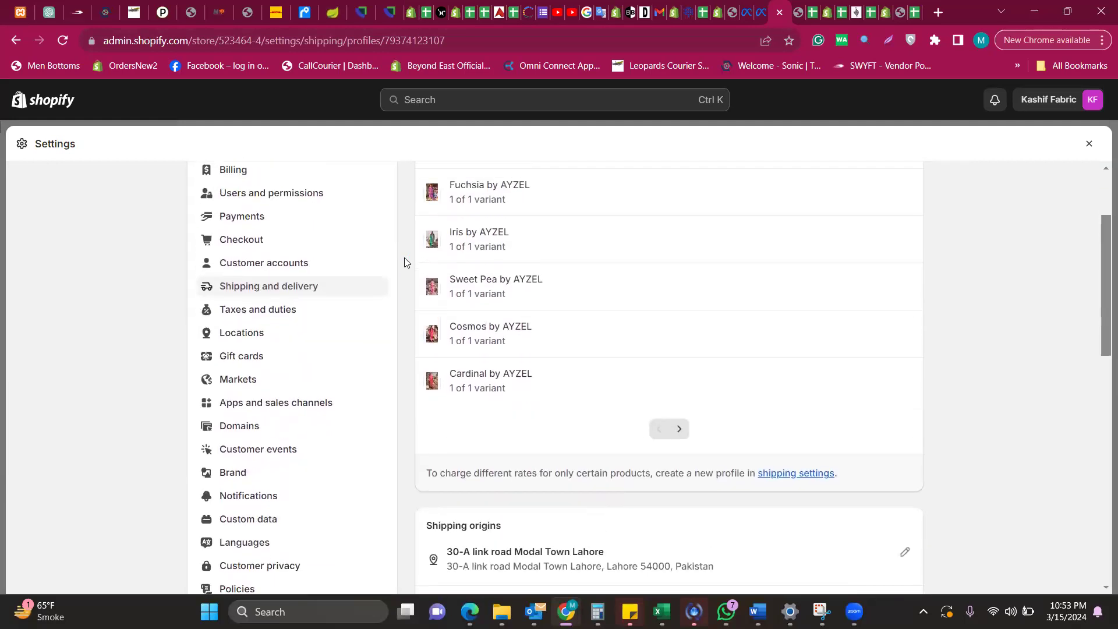
pyautogui.scroll(-1, 404, 257)
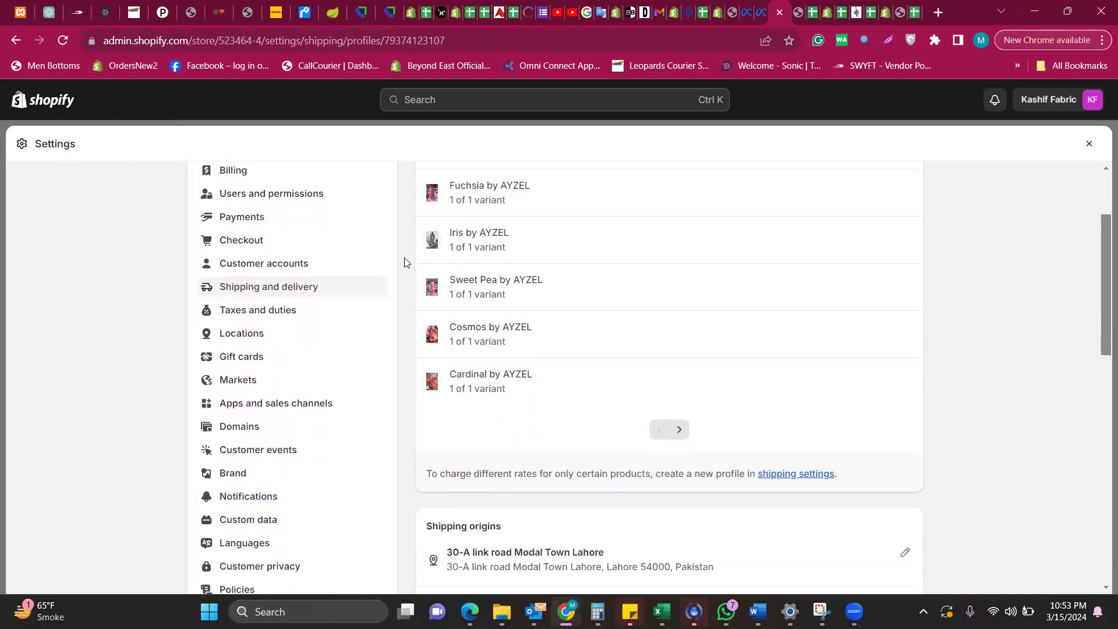
pyautogui.scroll(1, 404, 257)
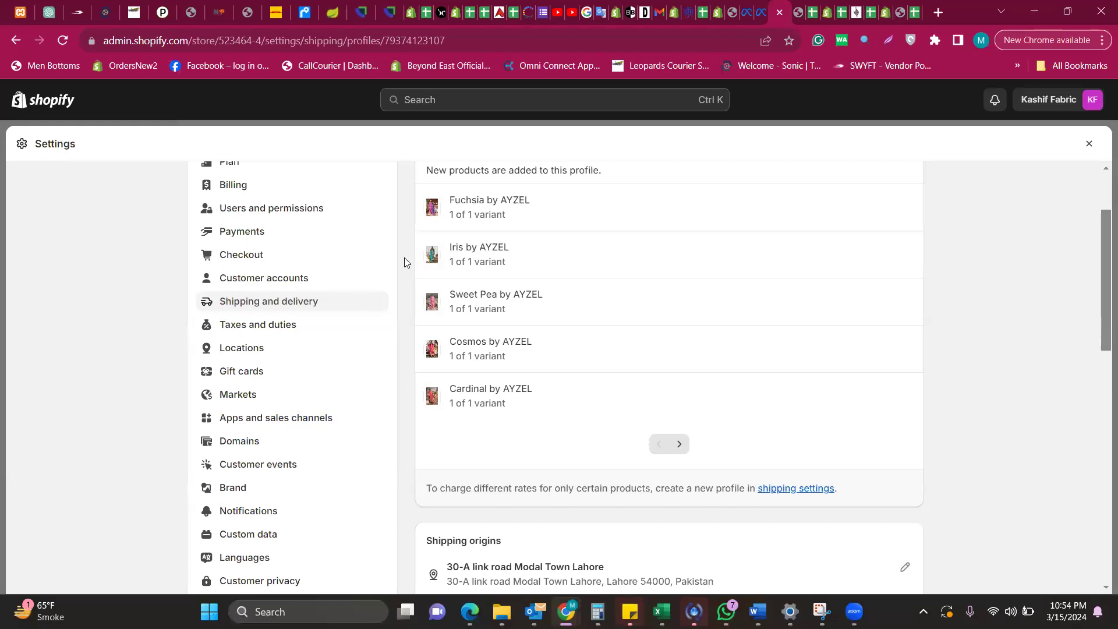
# Close Settings and bring up the full Products list in Shopify admin
pyautogui.click(1088, 145)
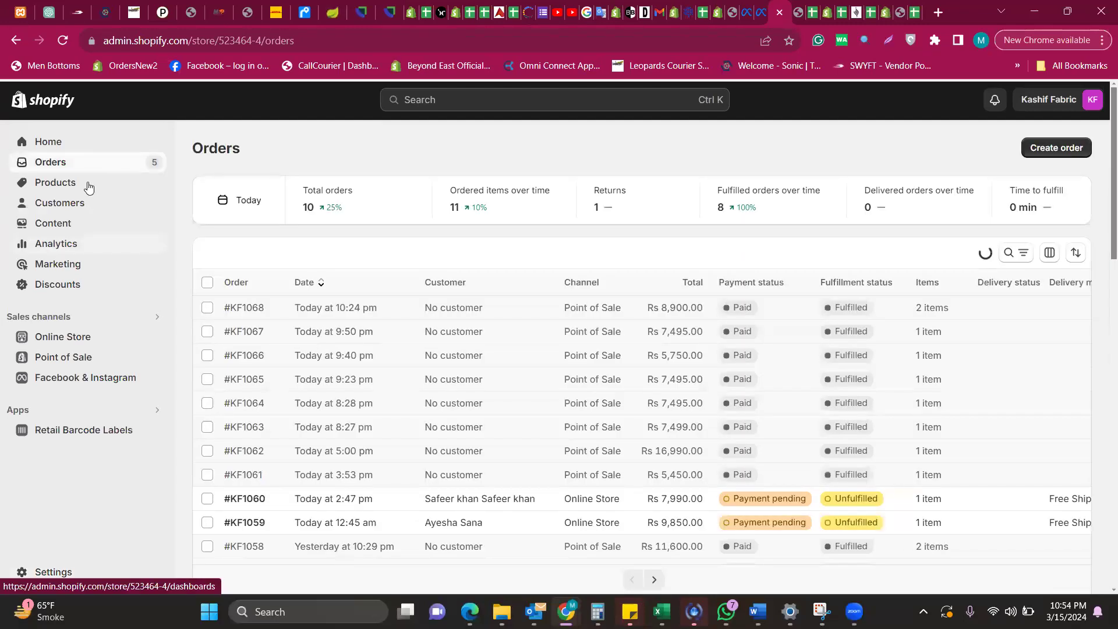
pyautogui.click(89, 188)
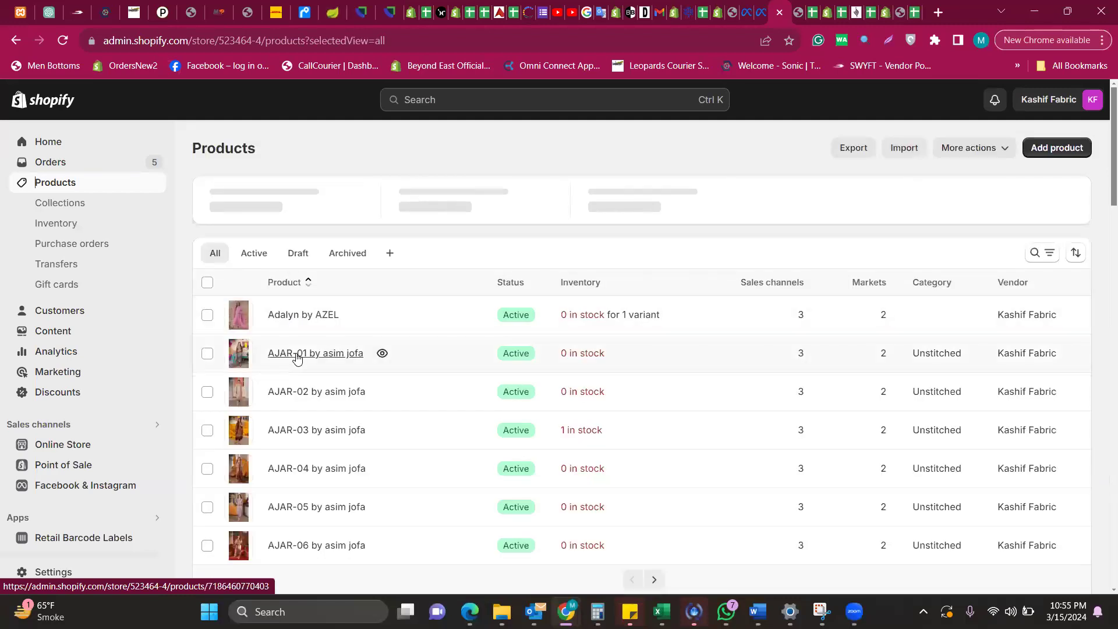
# Open the Adalyn by AZEL product page and reload it
pyautogui.click(287, 320)
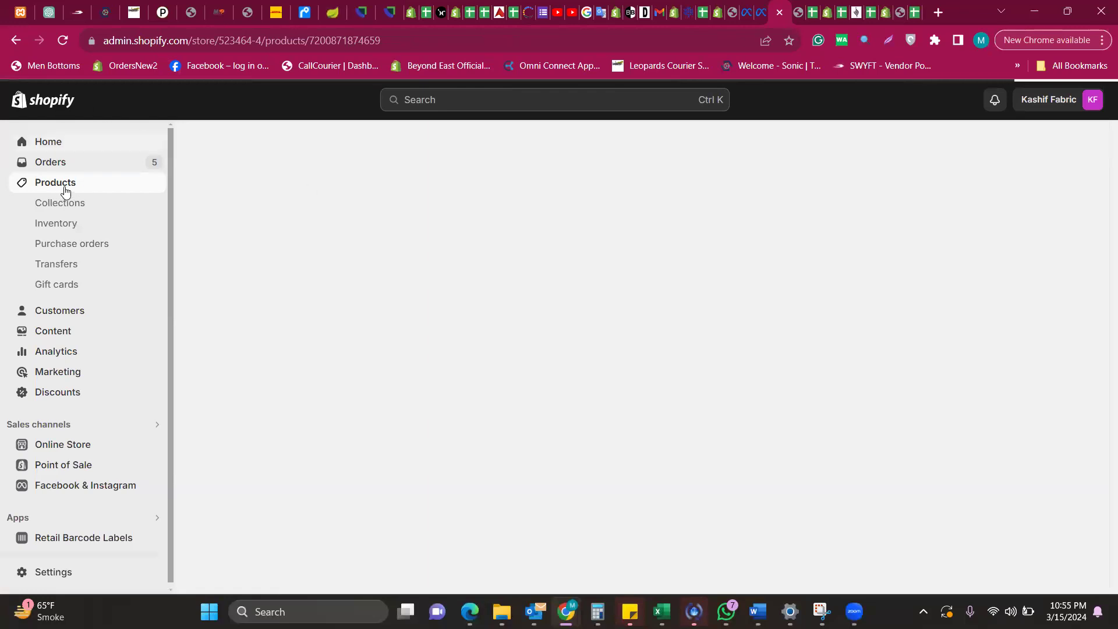
pyautogui.click(62, 39)
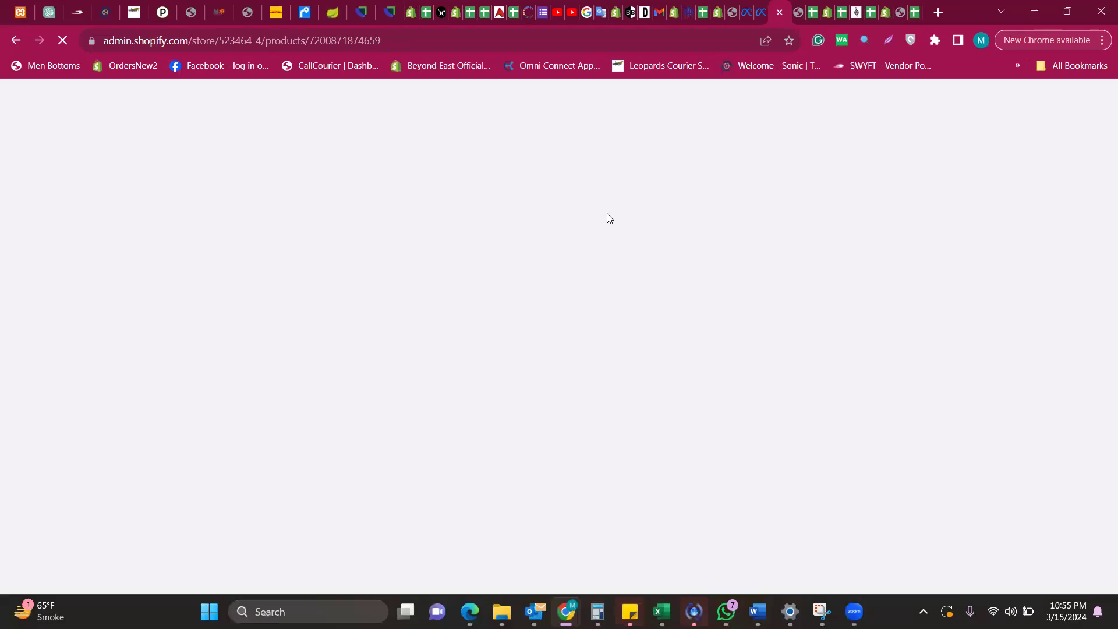
# Stop the product page loading, confirm free shipping on the Rs 6,750.00 checkout, then return
pyautogui.click(64, 42)
pyautogui.click(797, 8)
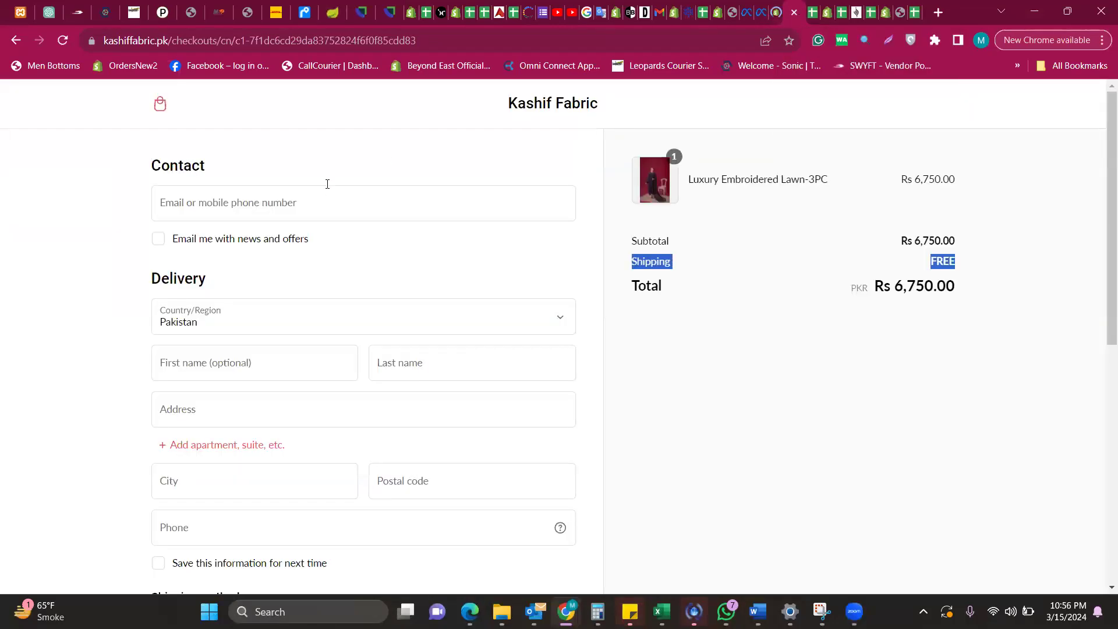
pyautogui.click(11, 43)
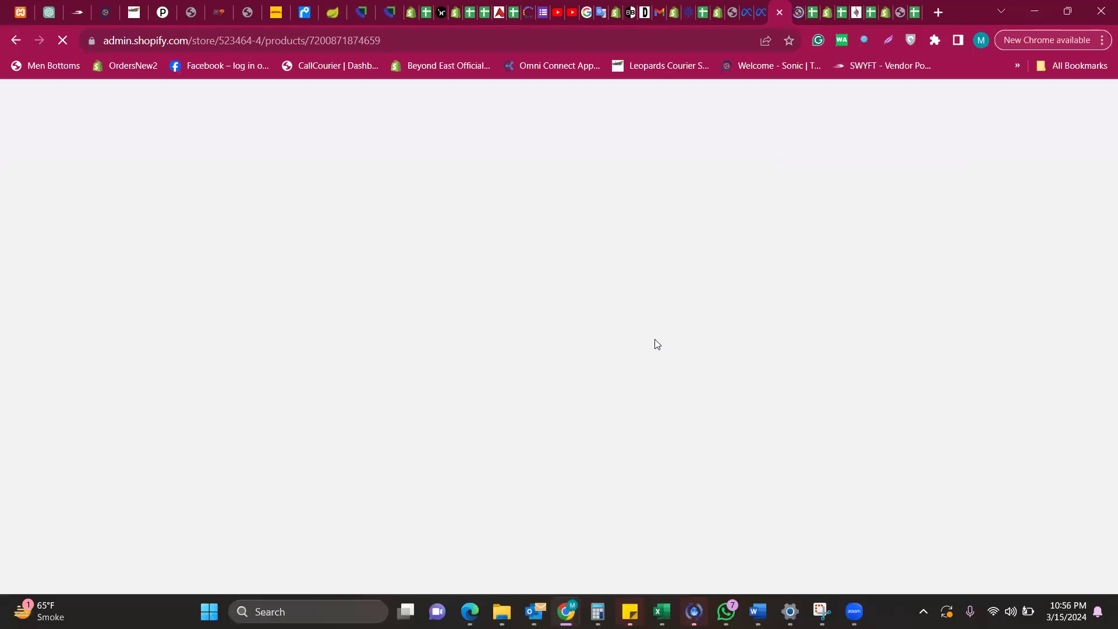
pyautogui.click(798, 11)
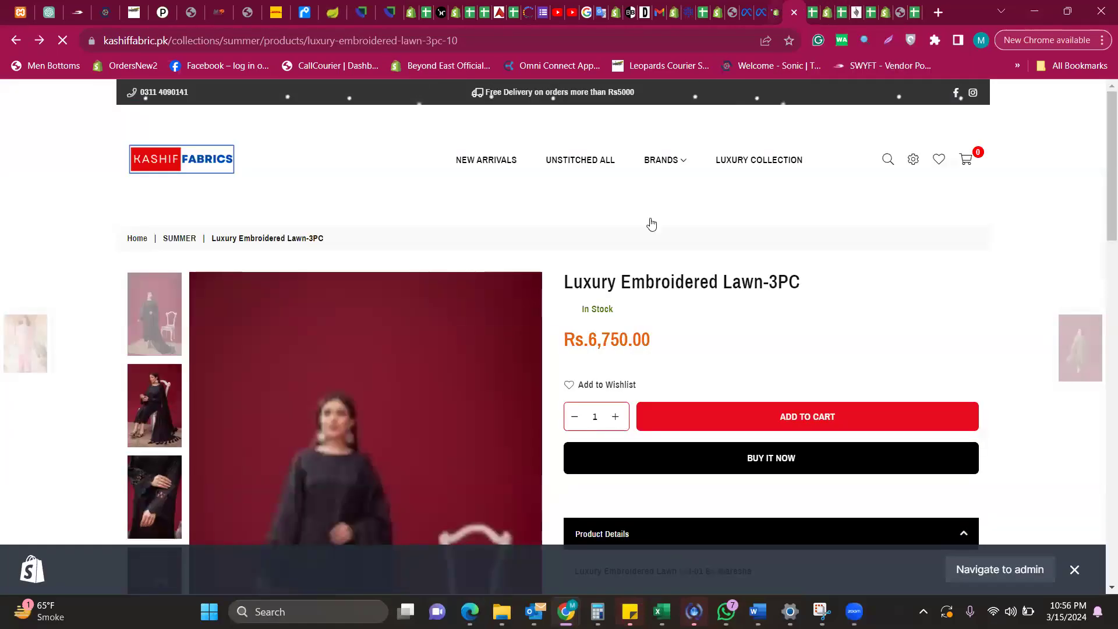
pyautogui.scroll(-7, 646, 229)
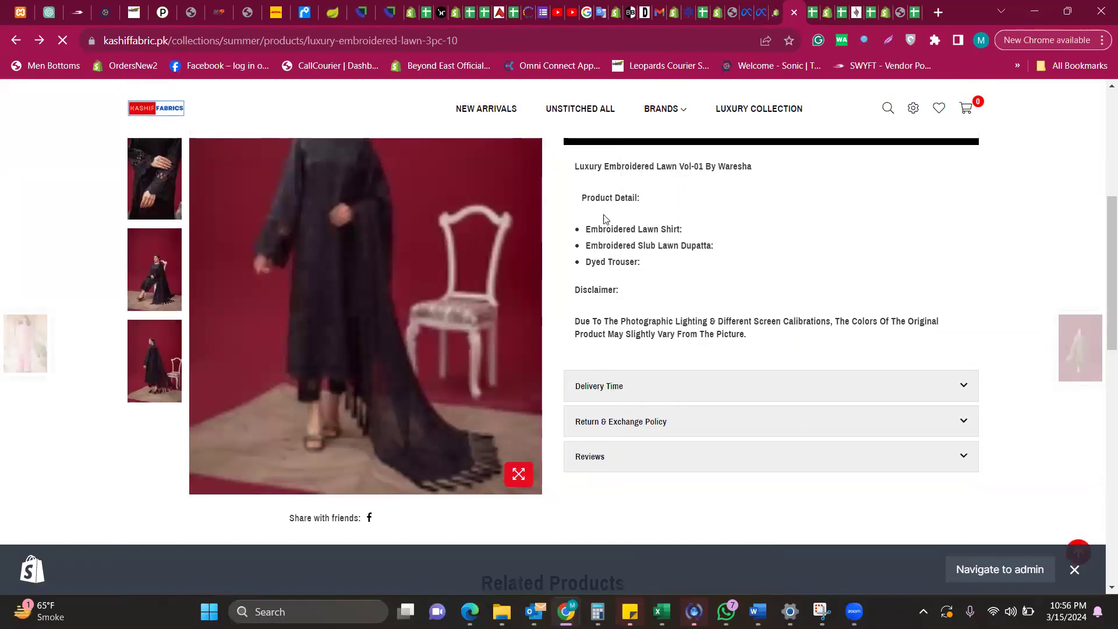
pyautogui.moveTo(582, 235); pyautogui.dragTo(708, 268)
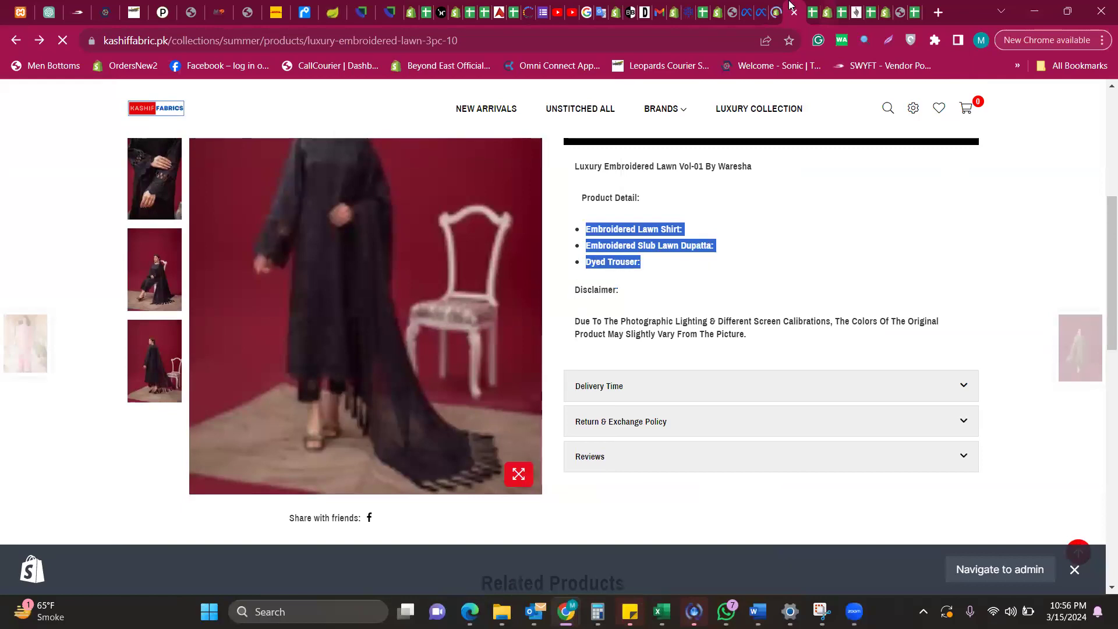
pyautogui.click(775, 6)
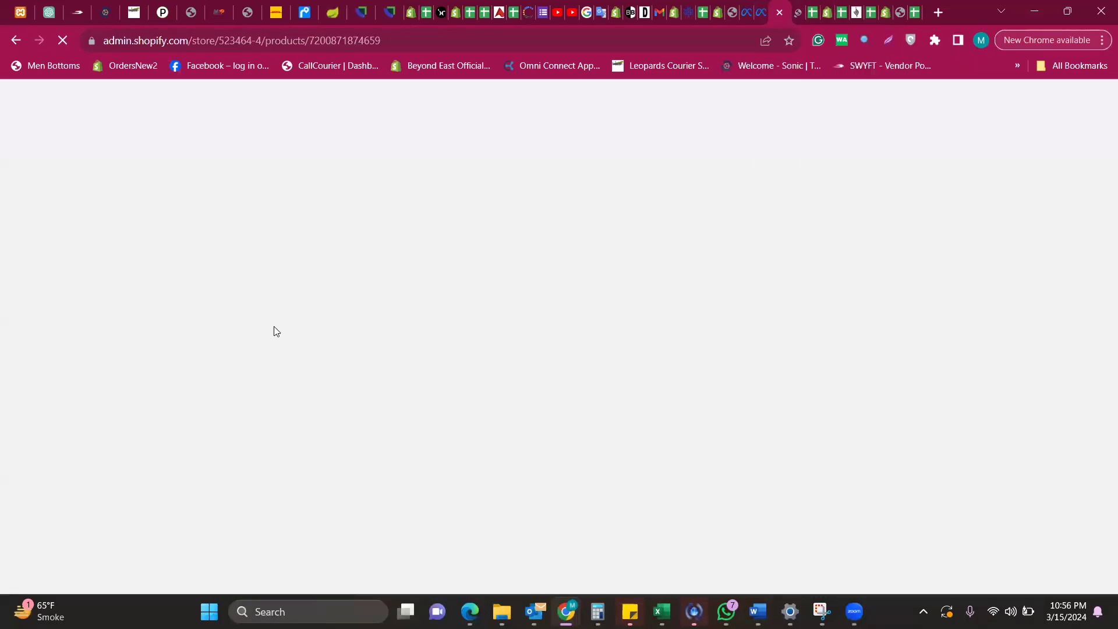
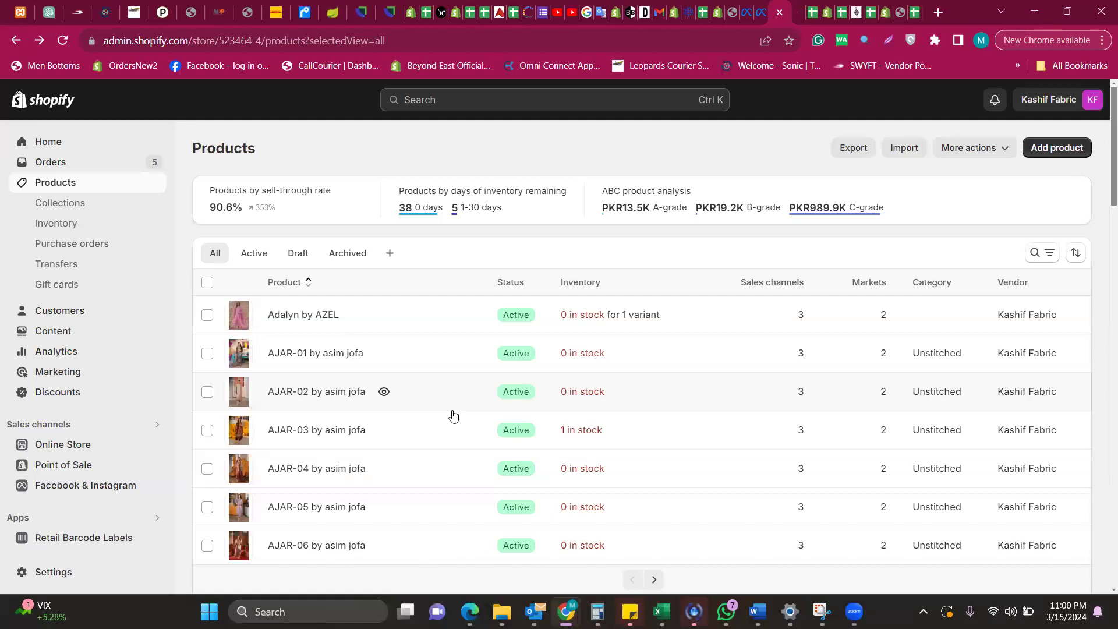
# Open the Adalyn by AZEL product page from the products list
pyautogui.click(302, 314)
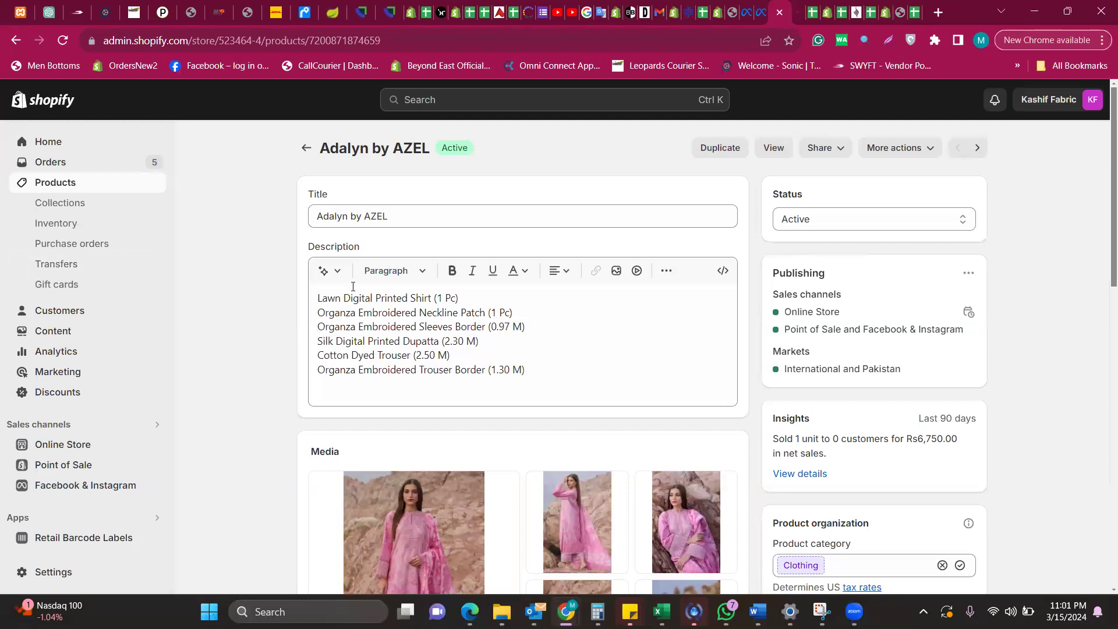
# Insert two blank lines above the description's six fabric-piece lines, then select those lines
pyautogui.moveTo(534, 369); pyautogui.dragTo(314, 296)
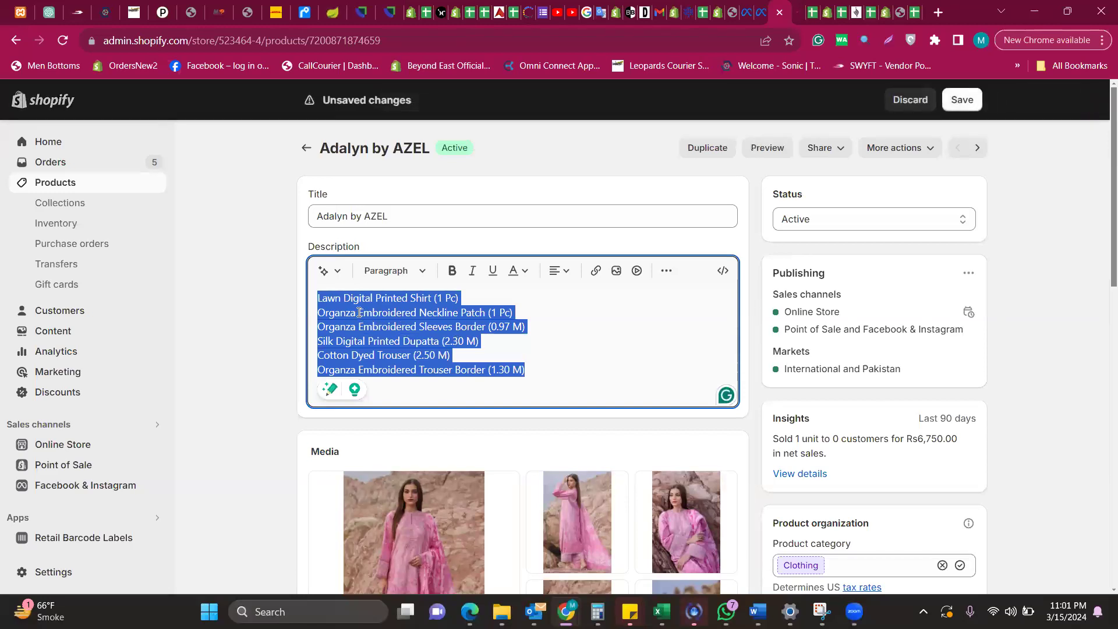
pyautogui.click(359, 312)
pyautogui.press('Left')
pyautogui.press('Left')
pyautogui.press('Left')
pyautogui.press('Left')
pyautogui.press('Up')
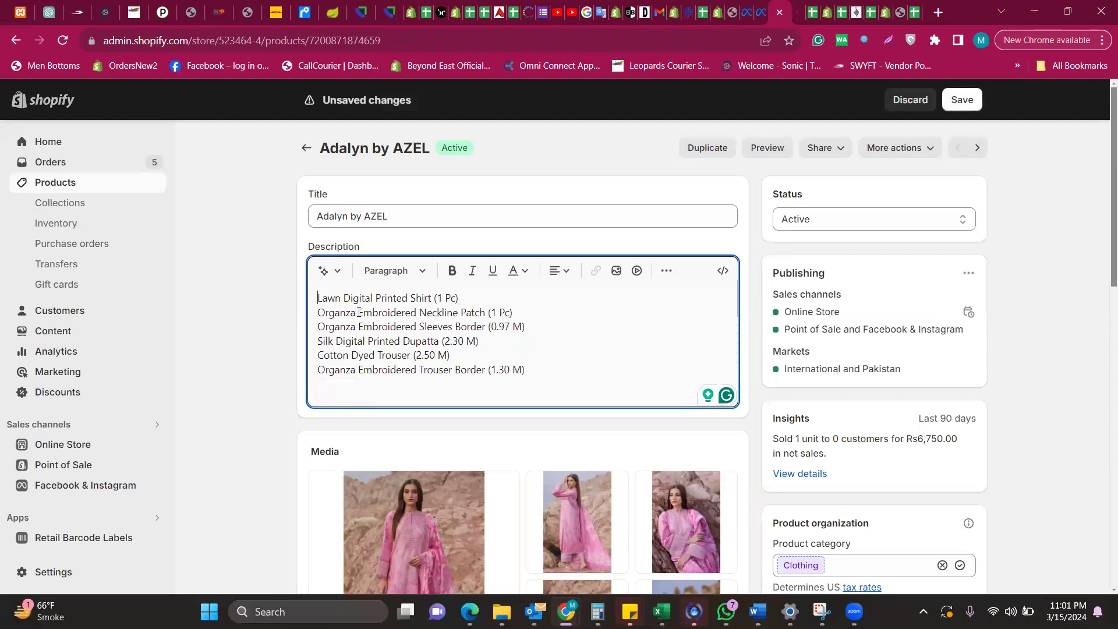
pyautogui.press('Return')
pyautogui.press('Return')
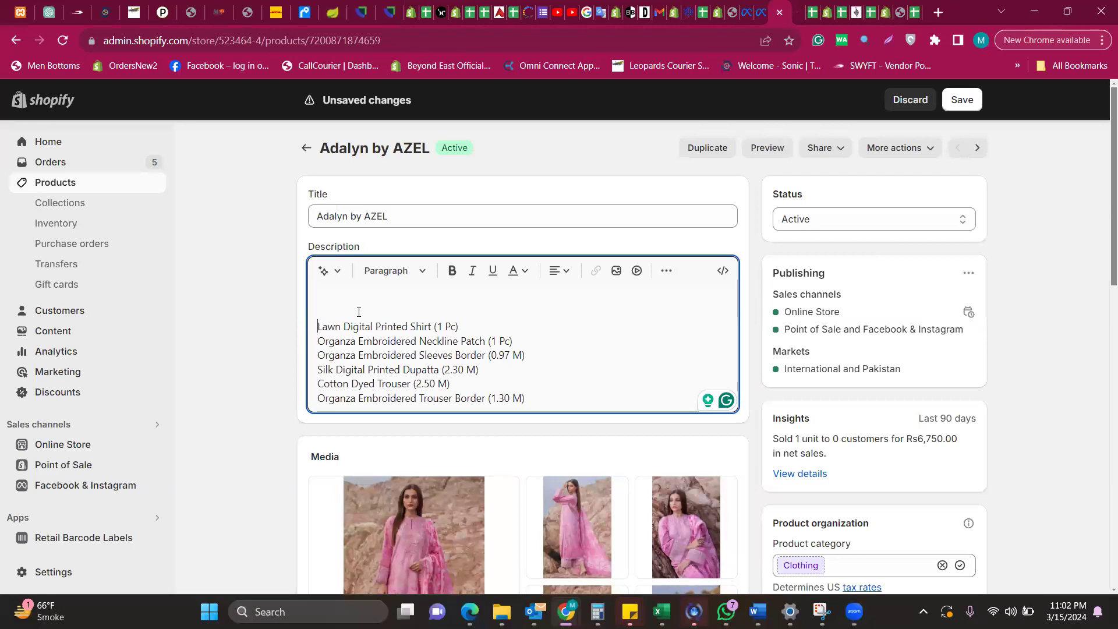
pyautogui.press('Down')
pyautogui.press('Down')
pyautogui.press('Down')
pyautogui.press('Down')
pyautogui.press('Down')
pyautogui.press('Up')
pyautogui.press('Up')
pyautogui.press('Up')
pyautogui.press('Up')
pyautogui.press('Up')
pyautogui.press('Down')
pyautogui.hotkey('shift', 'Down')
pyautogui.hotkey('shift', 'Down')
pyautogui.hotkey('shift', 'Down')
pyautogui.hotkey('shift', 'Down')
pyautogui.hotkey('shift', 'Down')
pyautogui.hotkey('shift', 'Down')
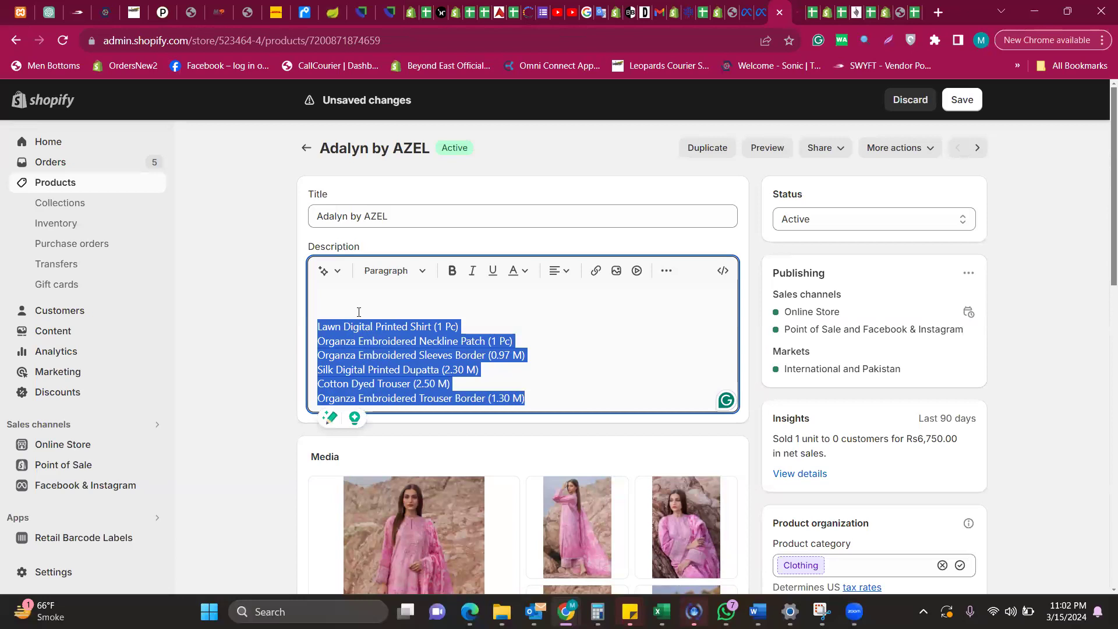
# Generate an Expert-tone AI description for Adalyn by AZEL from the pasted fabric-piece list
pyautogui.click(338, 273)
pyautogui.click(433, 296)
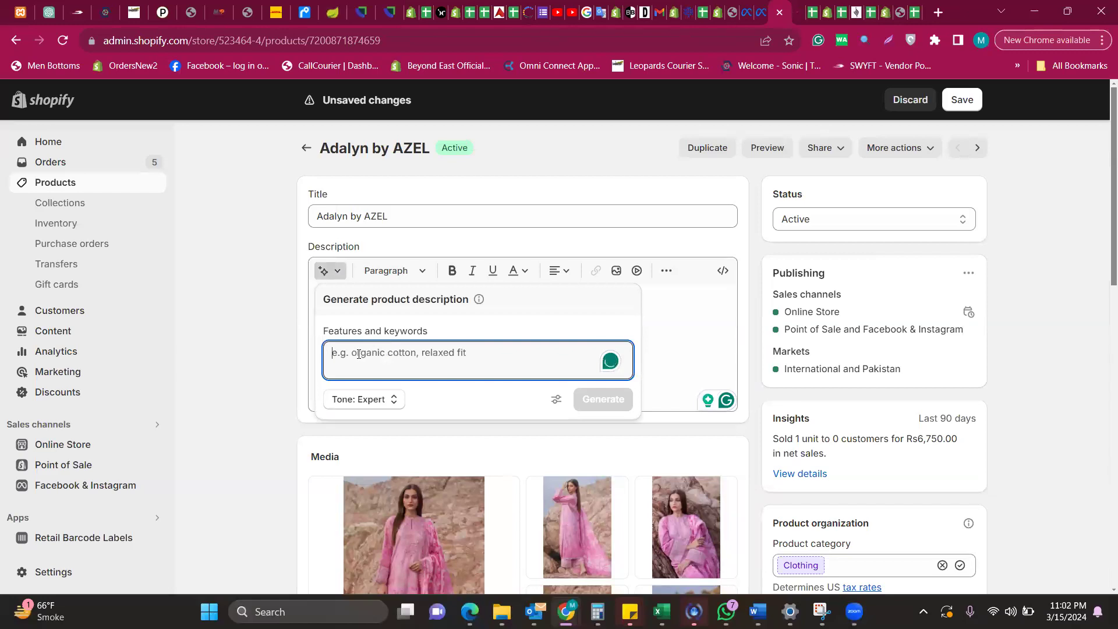
pyautogui.hotkey('ctrl', 'v')
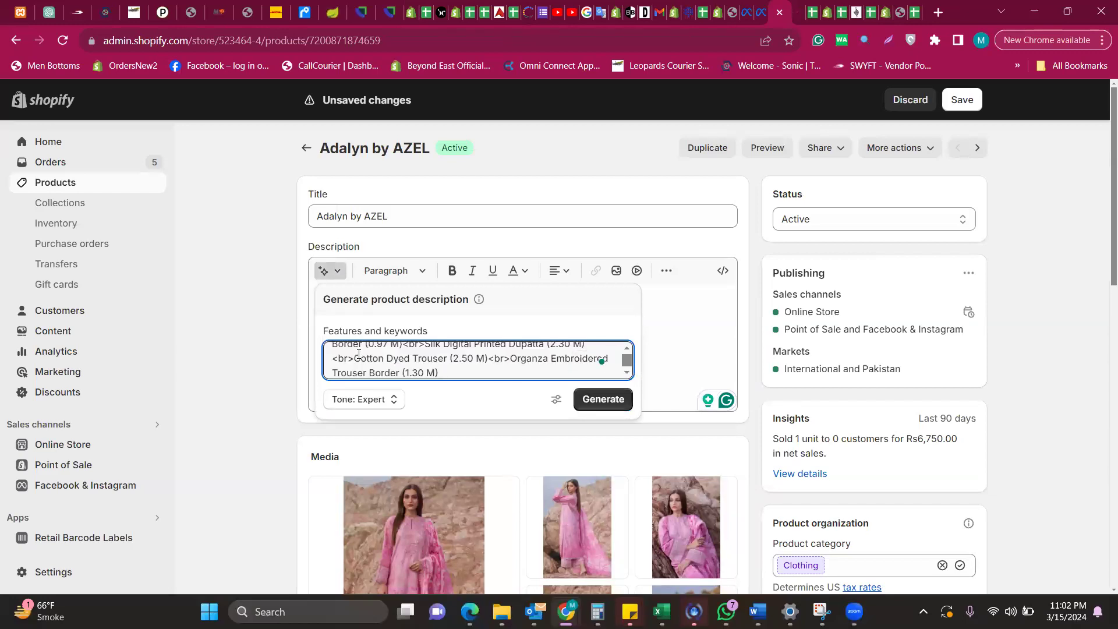
pyautogui.click(356, 357)
pyautogui.click(597, 400)
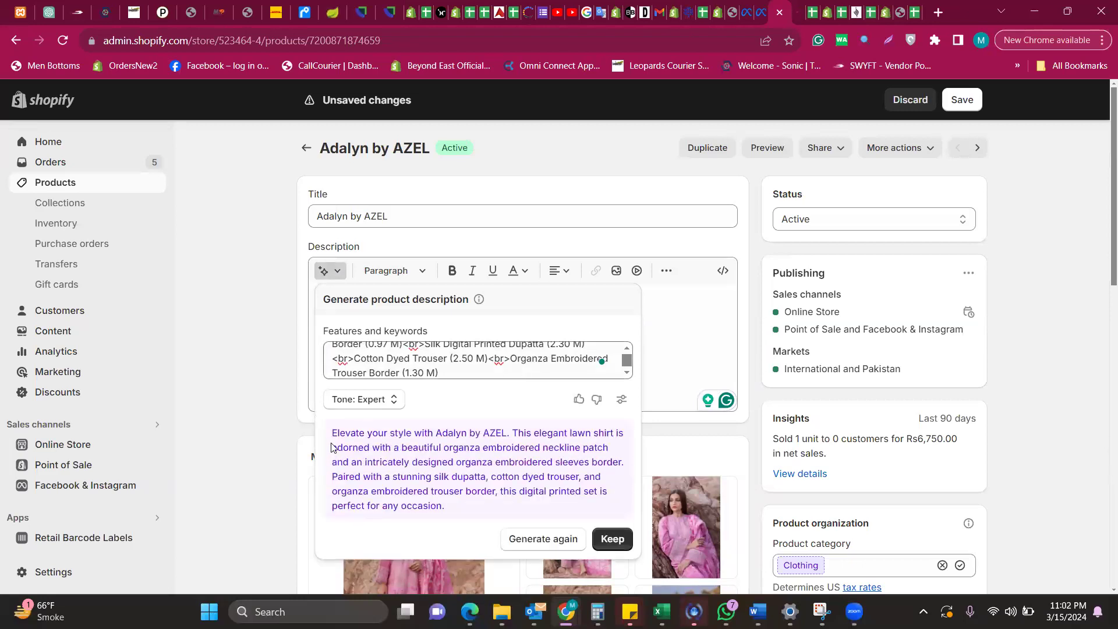
pyautogui.moveTo(332, 434); pyautogui.dragTo(568, 505)
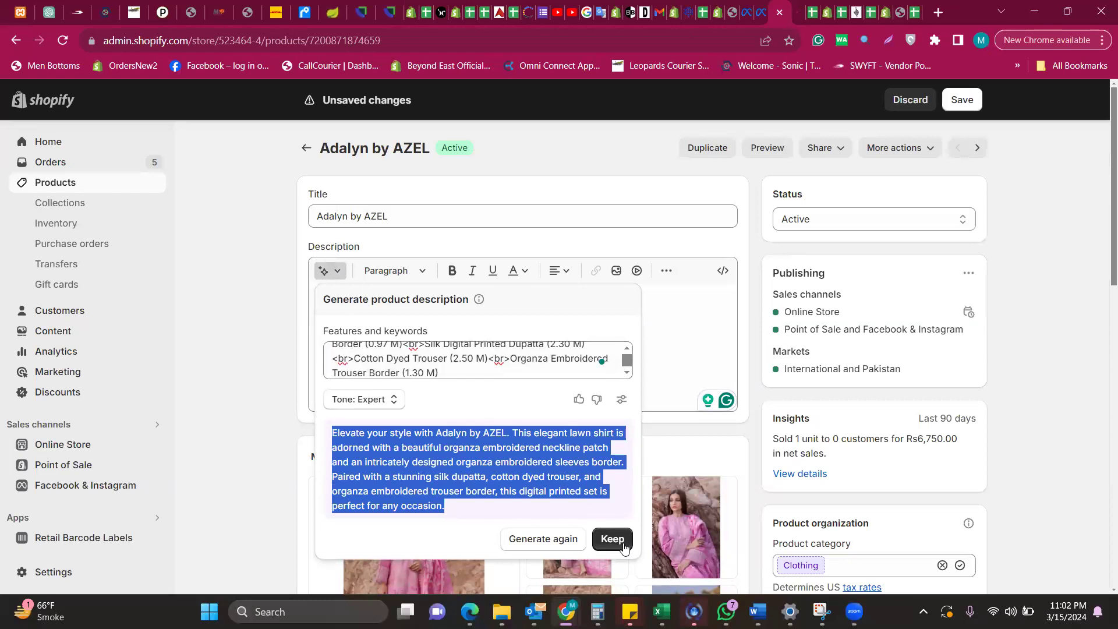
# Keep the generated 'Elevate your style with Adalyn by AZEL' paragraph, then select and delete it
pyautogui.click(612, 538)
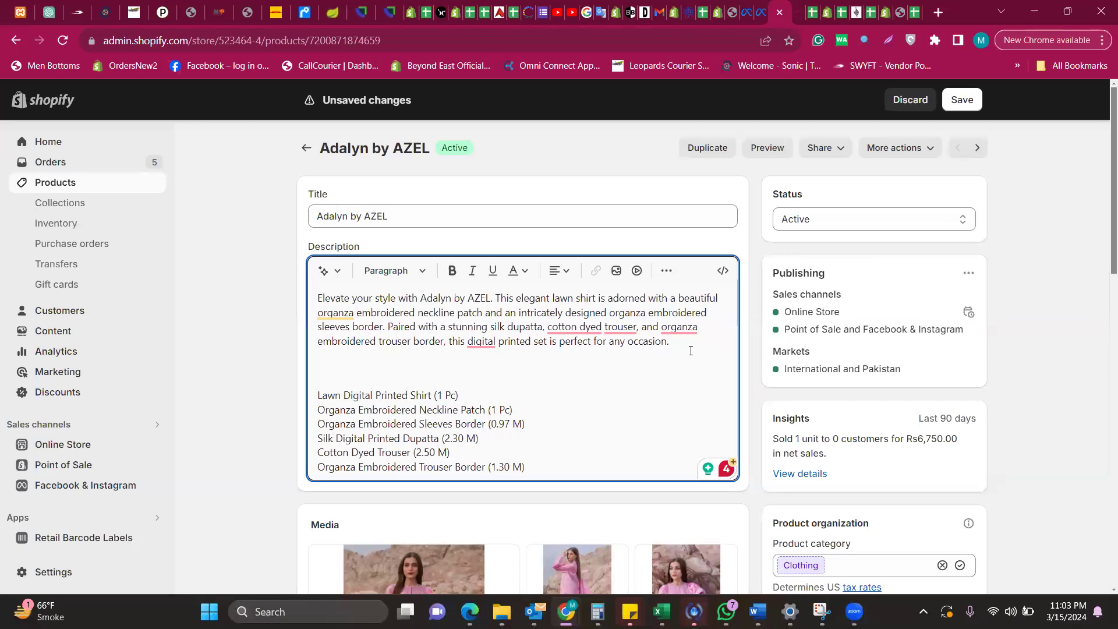
pyautogui.hotkey('shift', 'Up')
pyautogui.hotkey('shift', 'Up')
pyautogui.hotkey('shift', 'Up')
pyautogui.hotkey('shift', 'Up')
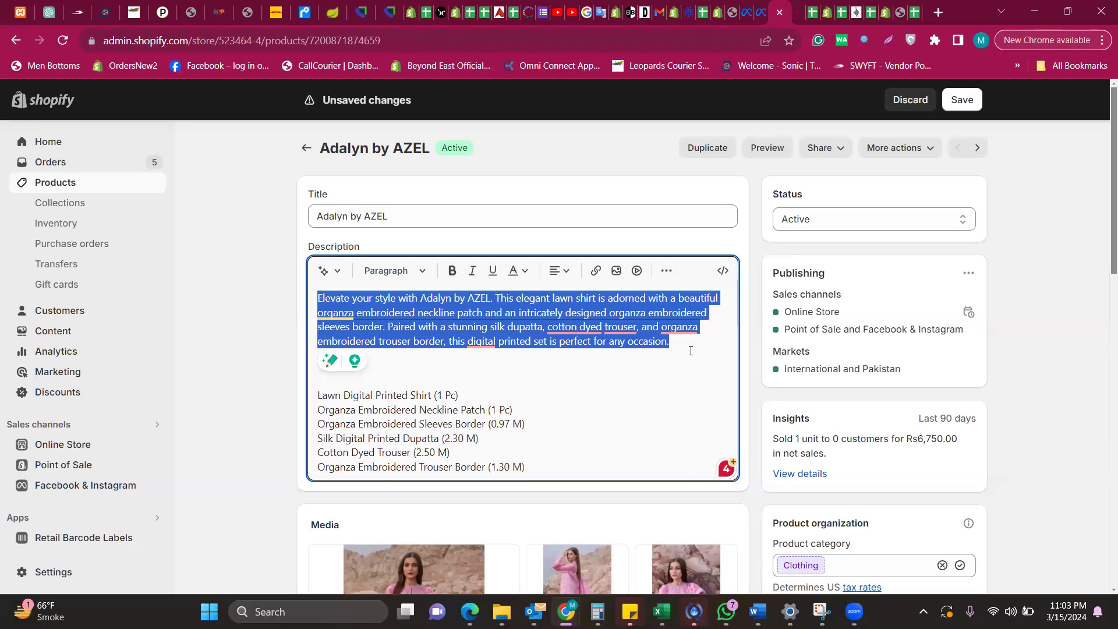
pyautogui.press('BackSpace')
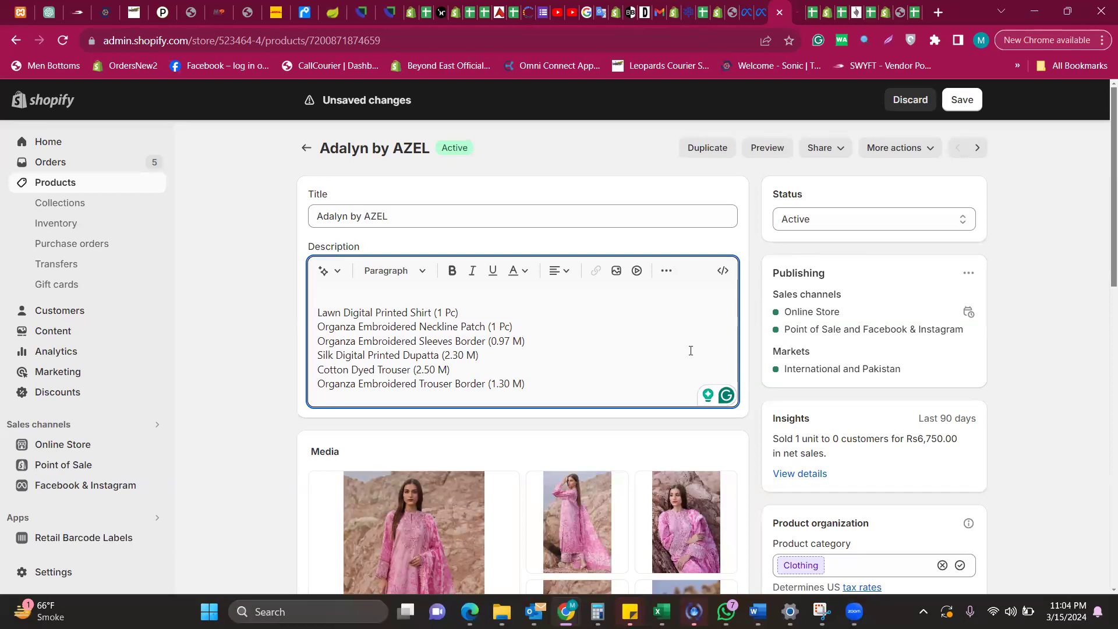
# Delete the empty first line above the six fabric-piece lines
pyautogui.press('Delete')
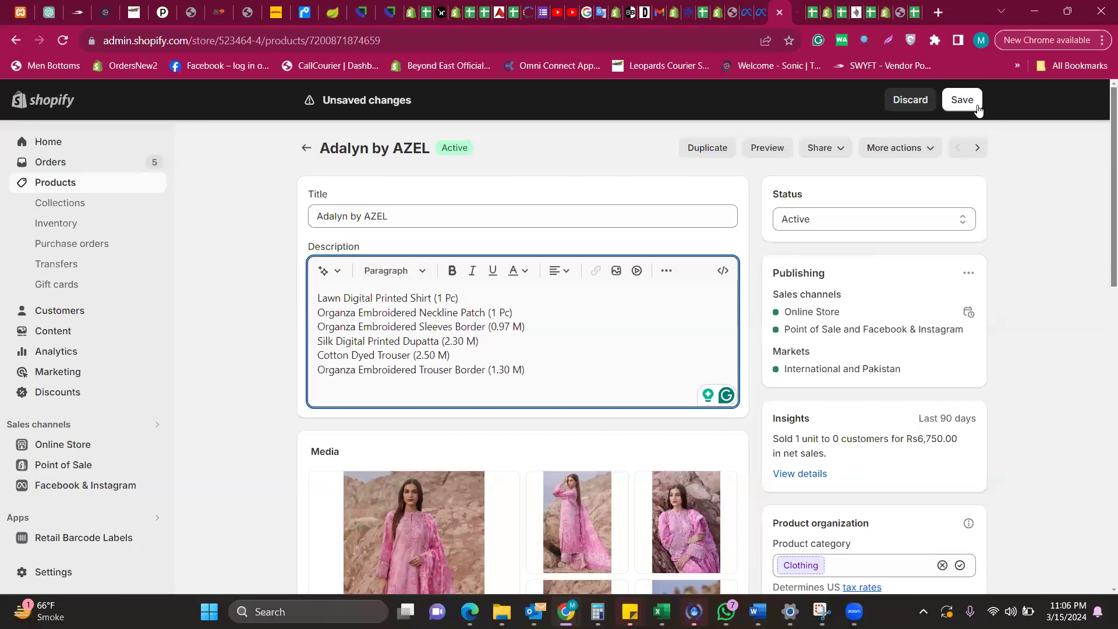
# Go to Orders, discarding the unsaved Adalyn by AZEL description edits
pyautogui.scroll(-5, 524, 349)
pyautogui.scroll(5, 72, 367)
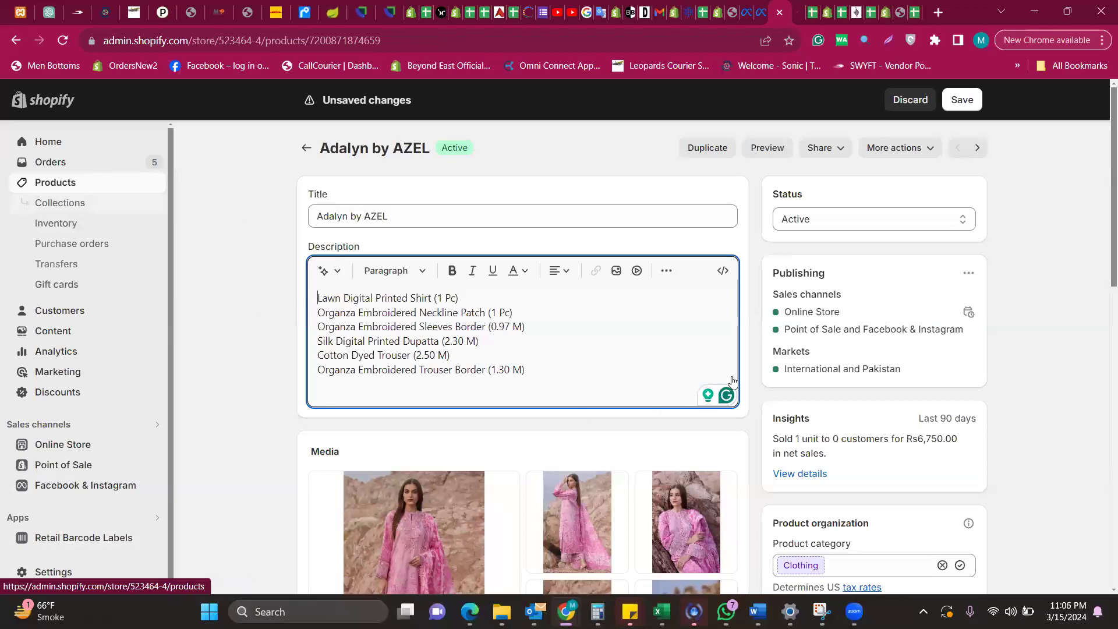
pyautogui.click(72, 164)
pyautogui.click(735, 375)
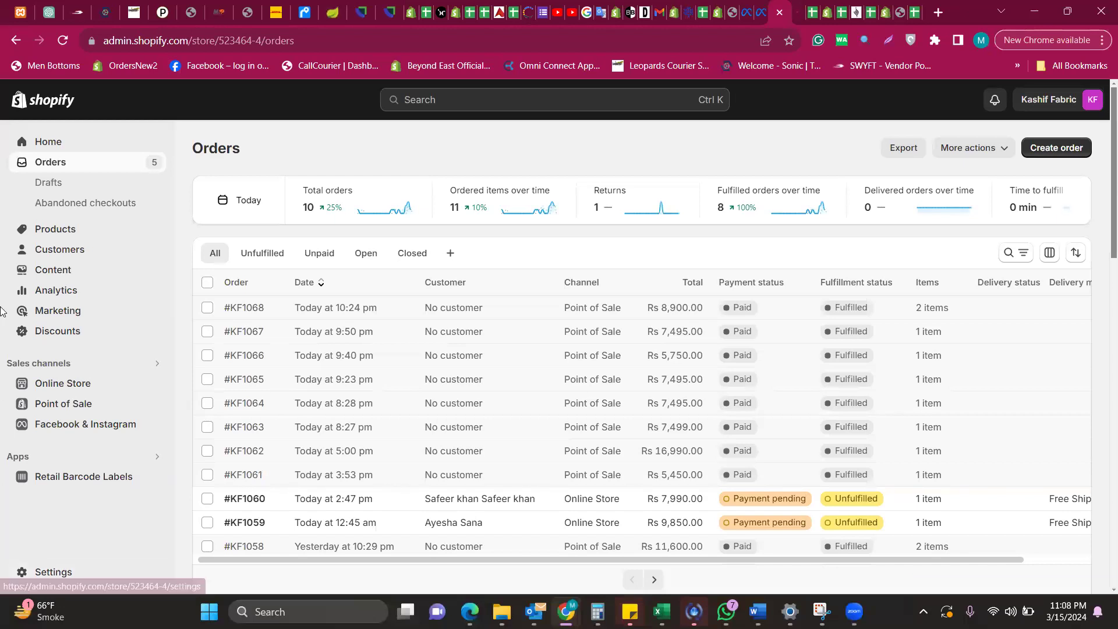
# Return from Orders to the full Products list
pyautogui.click(61, 232)
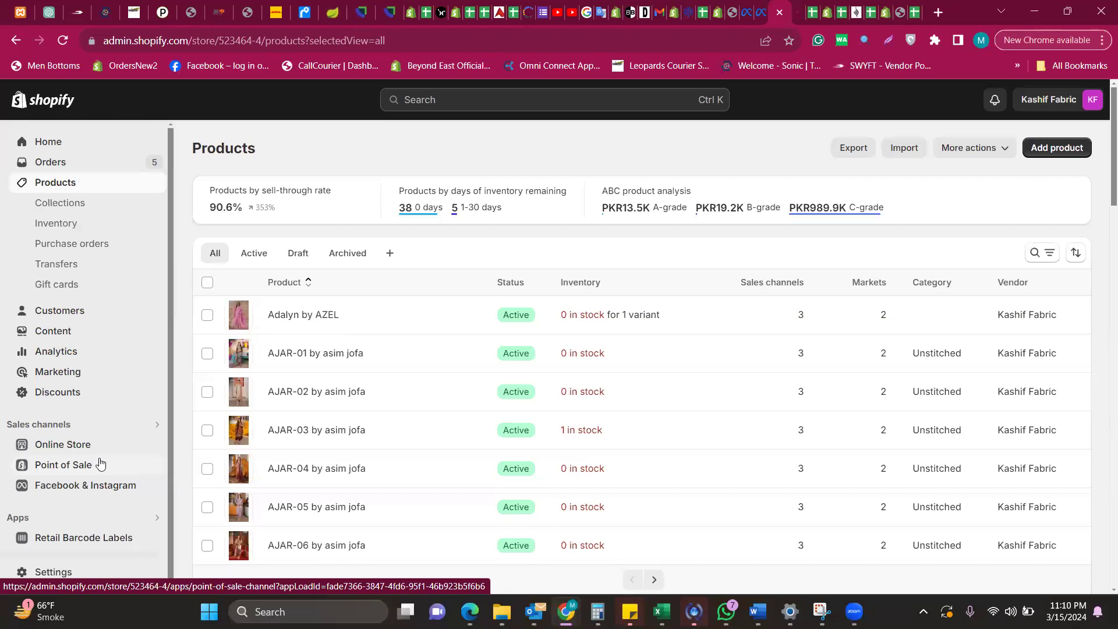
# Switch to the Leopards Courier tab and log in using the saved autofilled account
pyautogui.click(130, 6)
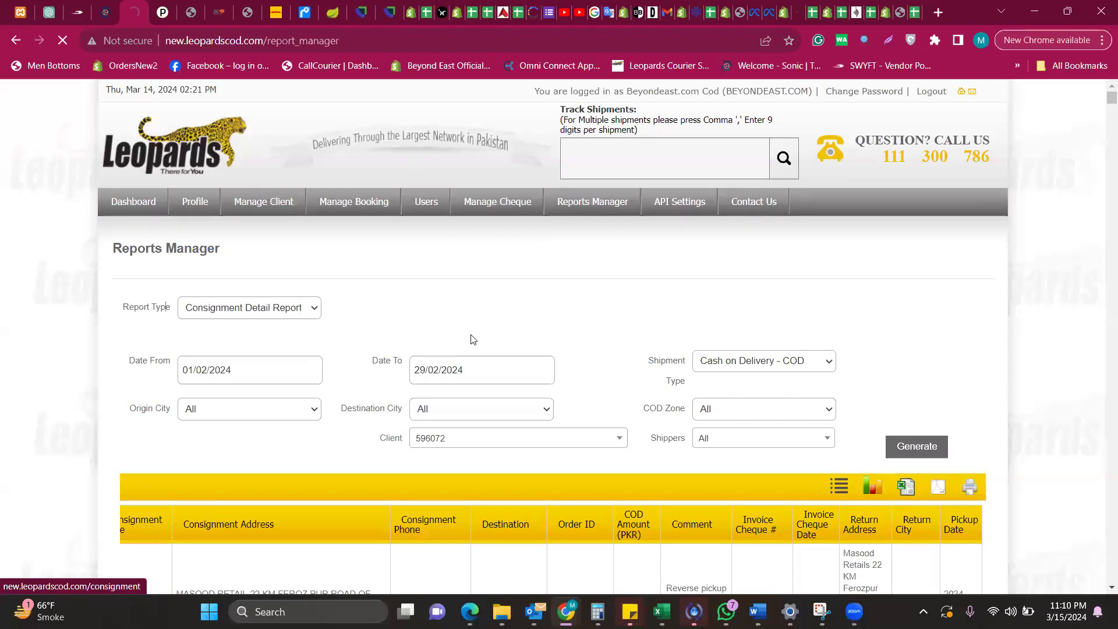
pyautogui.scroll(-12, 473, 340)
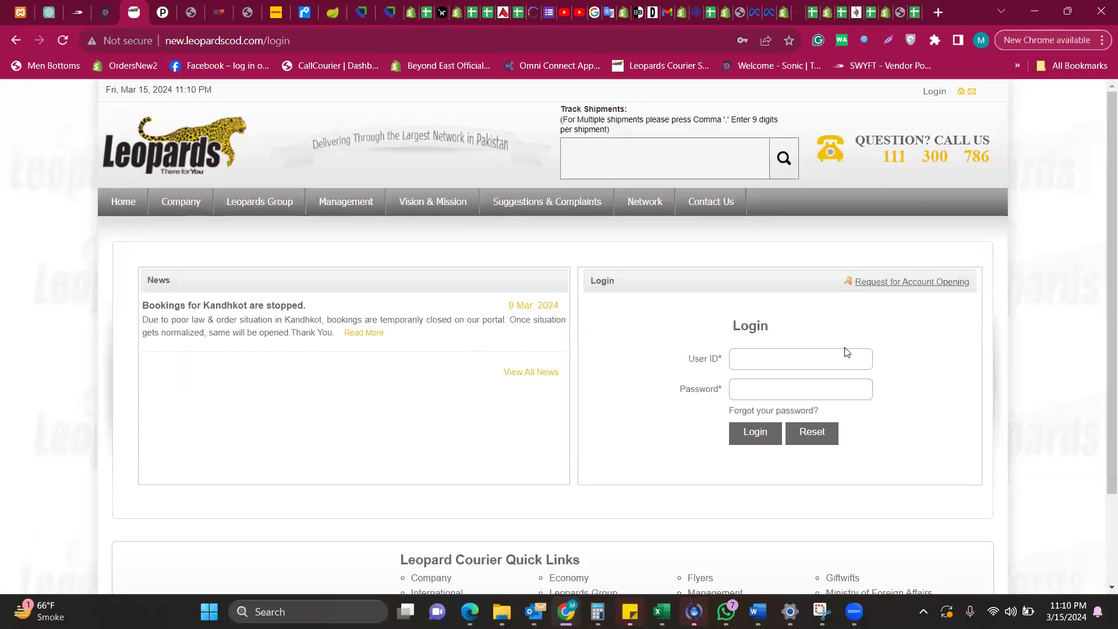
pyautogui.click(846, 358)
pyautogui.click(913, 351)
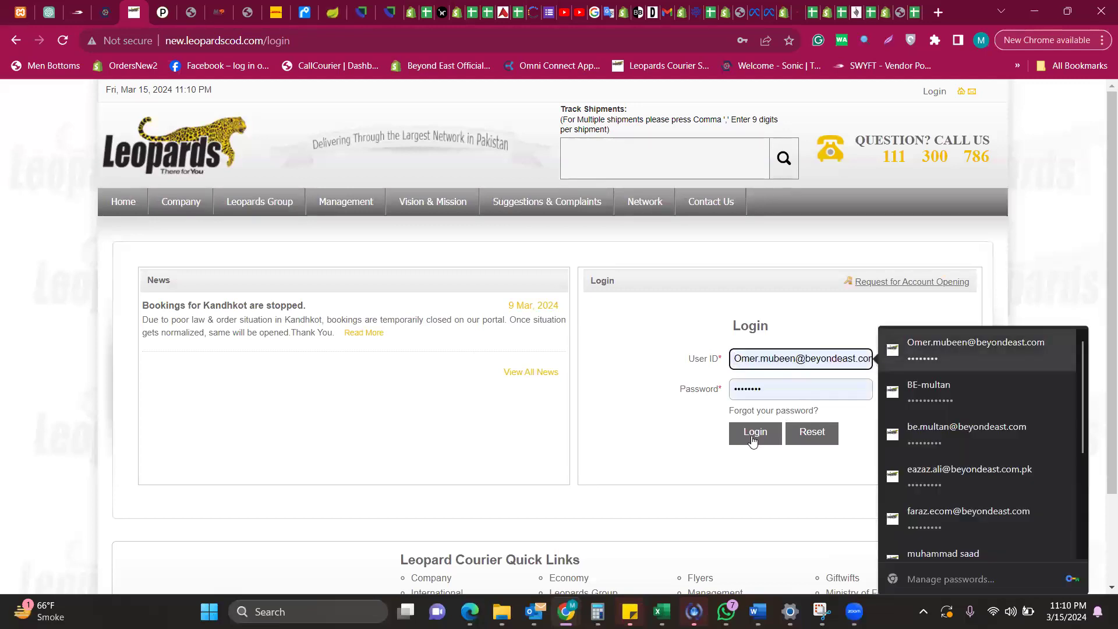
pyautogui.click(753, 436)
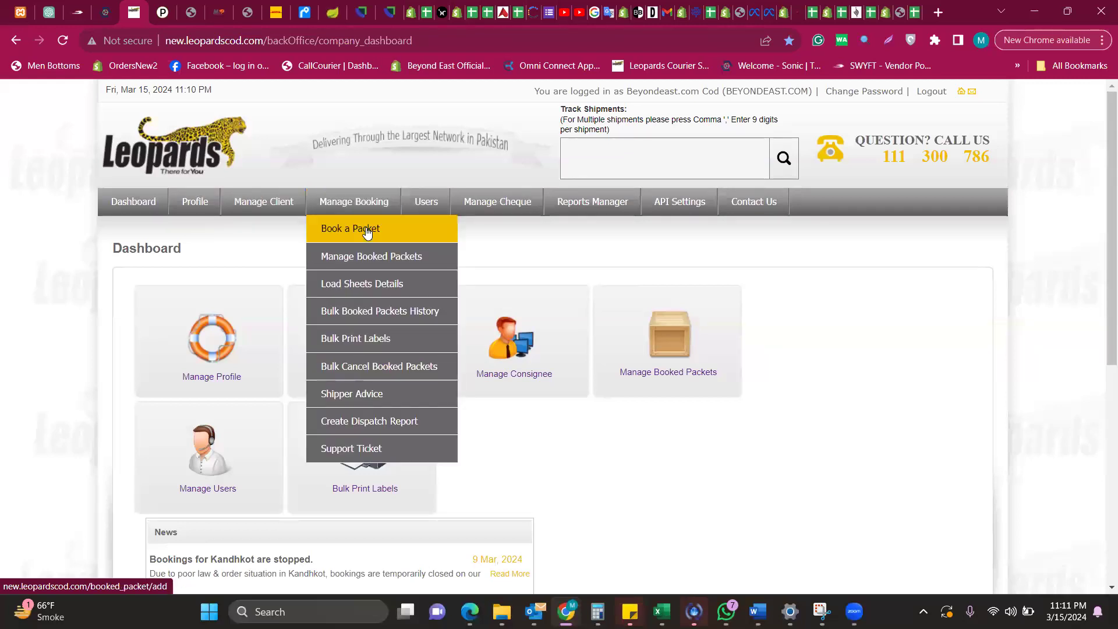
# Open the empty new-packet booking form in Leopards, then return to the Shopify Products tab
pyautogui.click(367, 230)
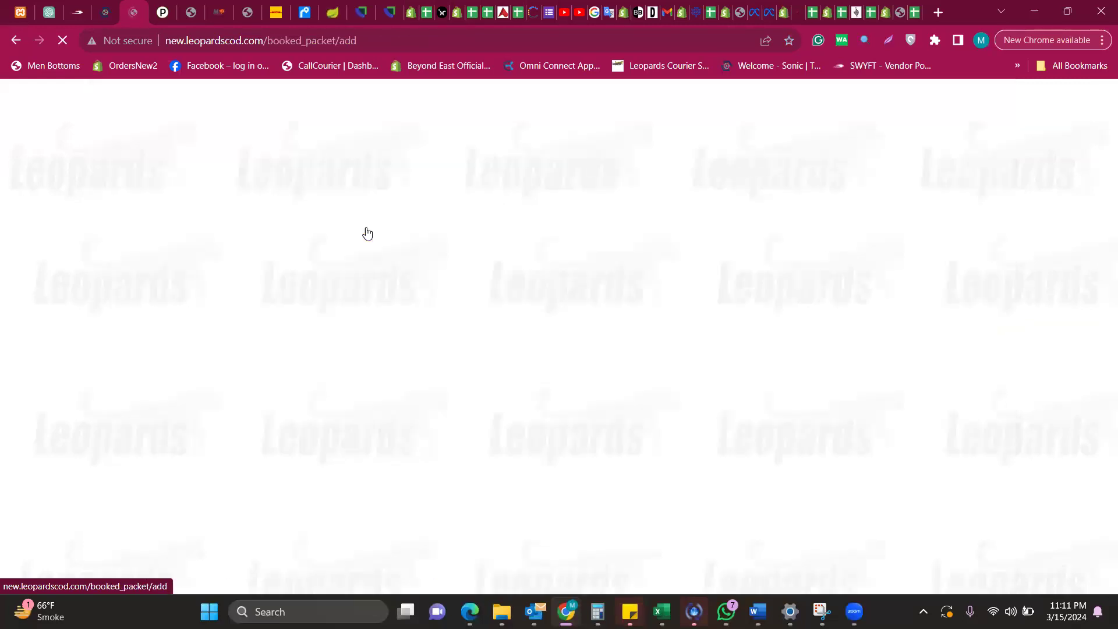
pyautogui.scroll(-6, 327, 435)
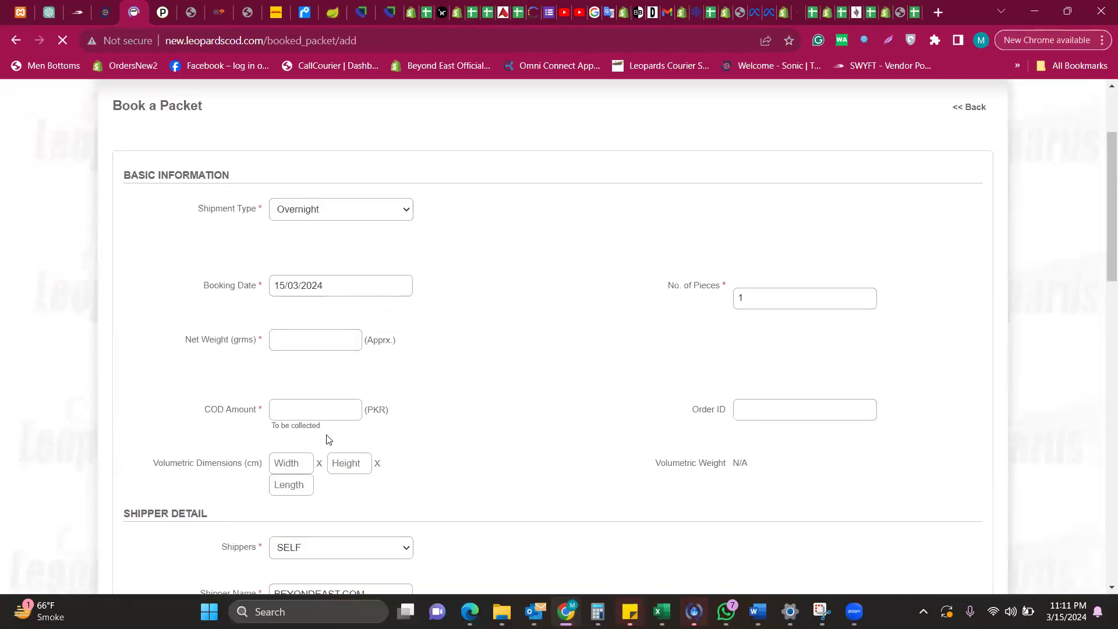
pyautogui.scroll(-8, 328, 434)
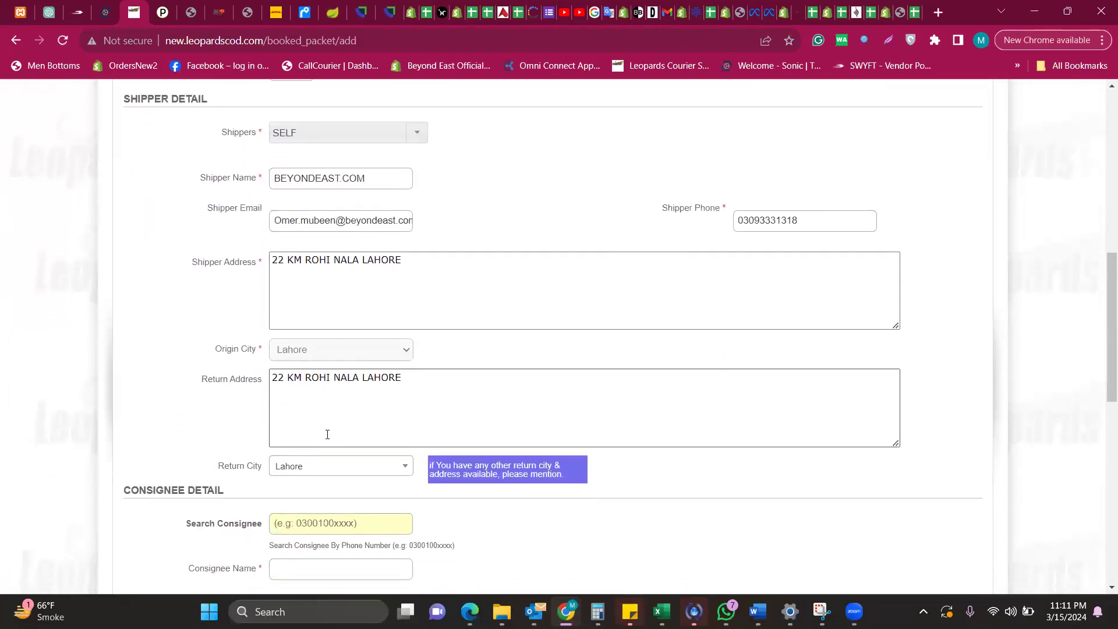
pyautogui.scroll(-3, 327, 434)
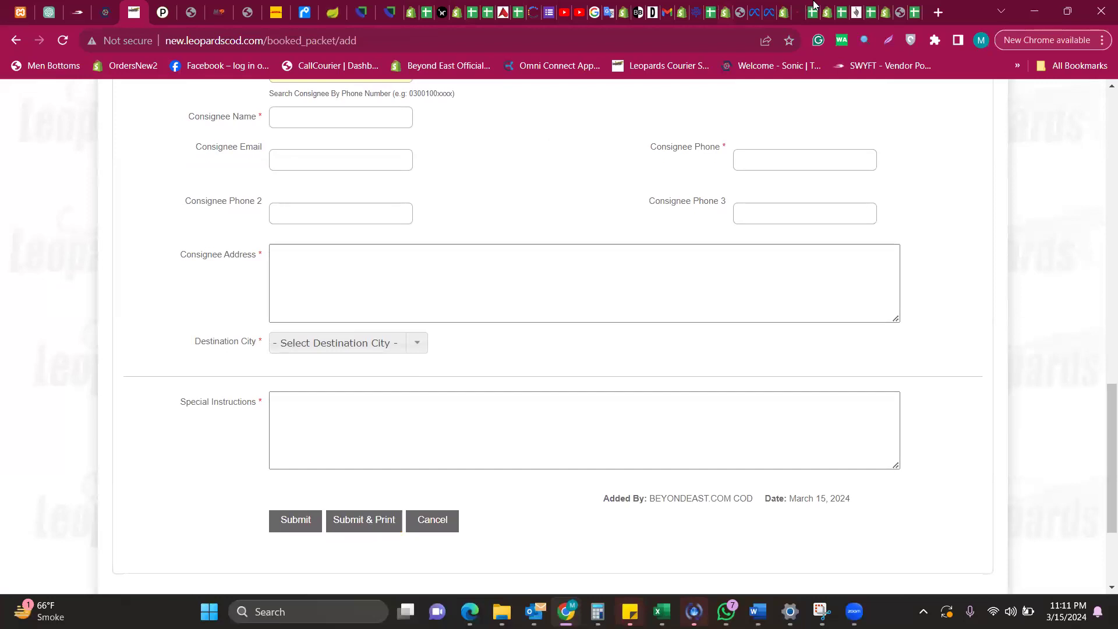
pyautogui.click(781, 6)
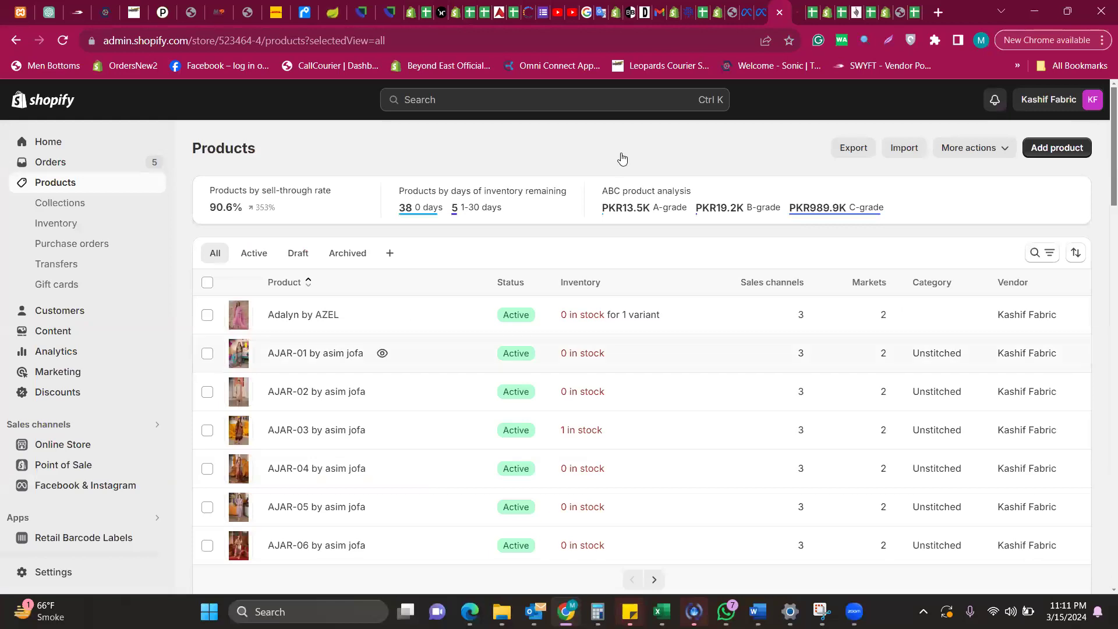
pyautogui.scroll(-2, 108, 334)
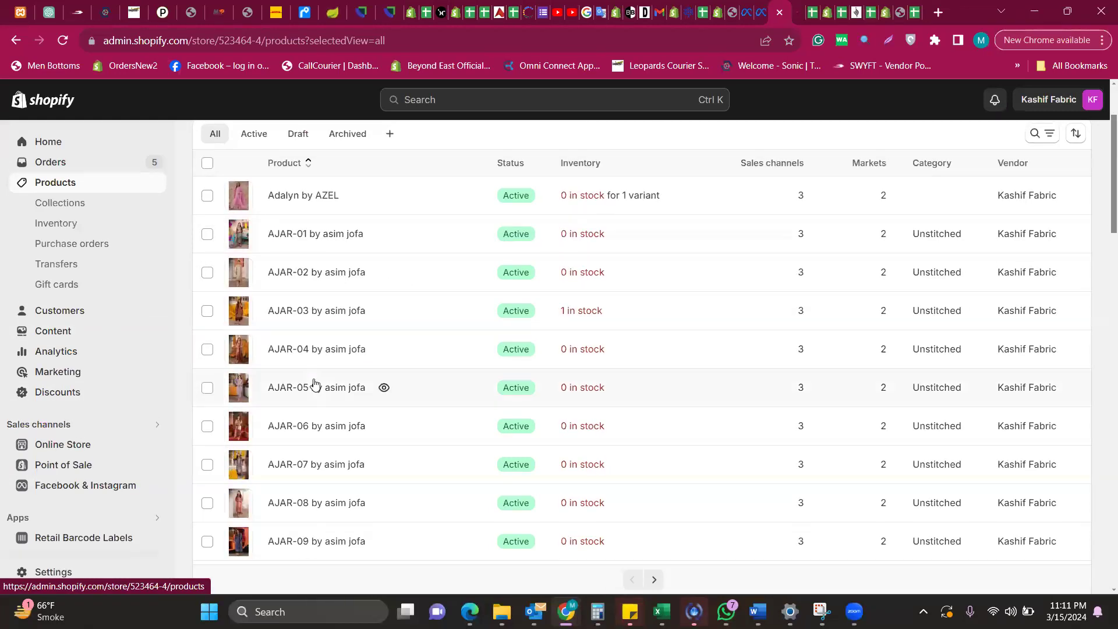
pyautogui.scroll(2, 315, 383)
pyautogui.scroll(-2, 314, 383)
pyautogui.scroll(1, 318, 252)
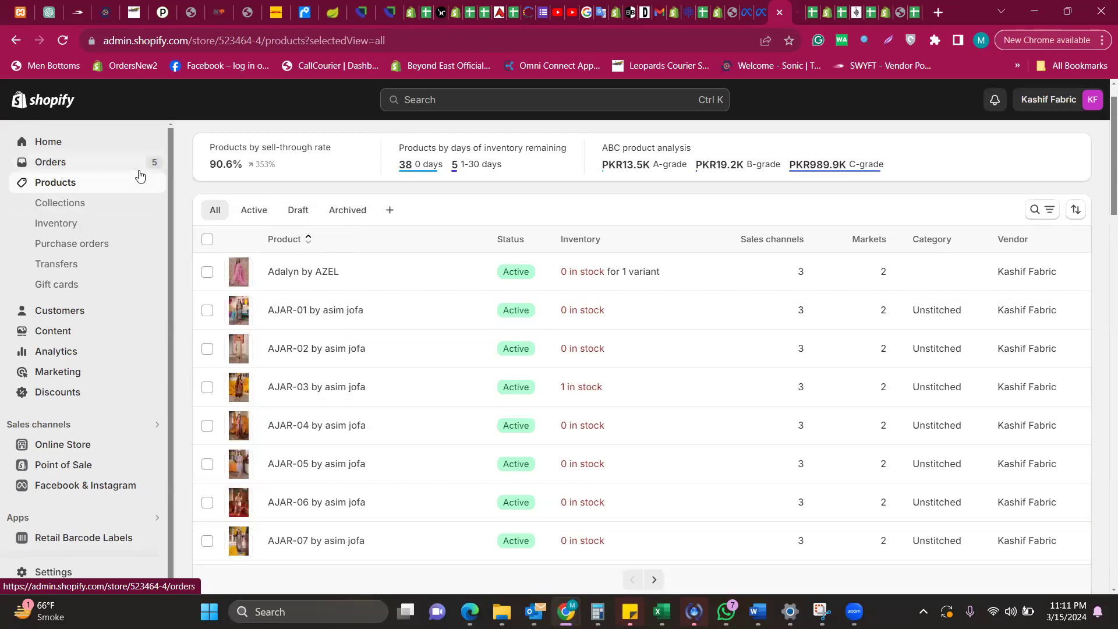
pyautogui.click(109, 165)
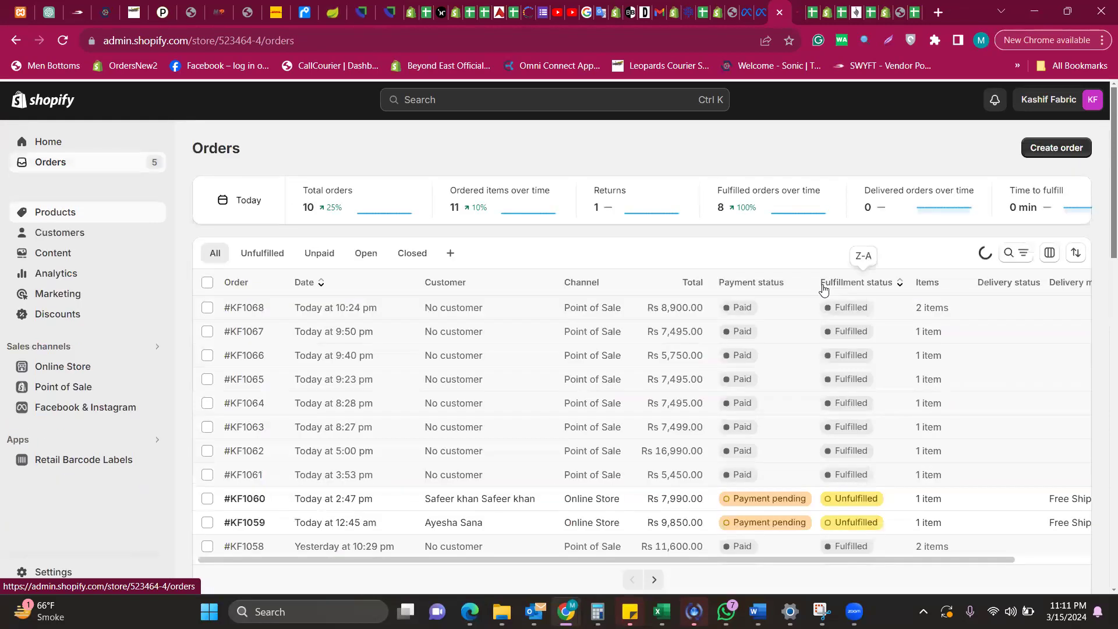
pyautogui.click(434, 499)
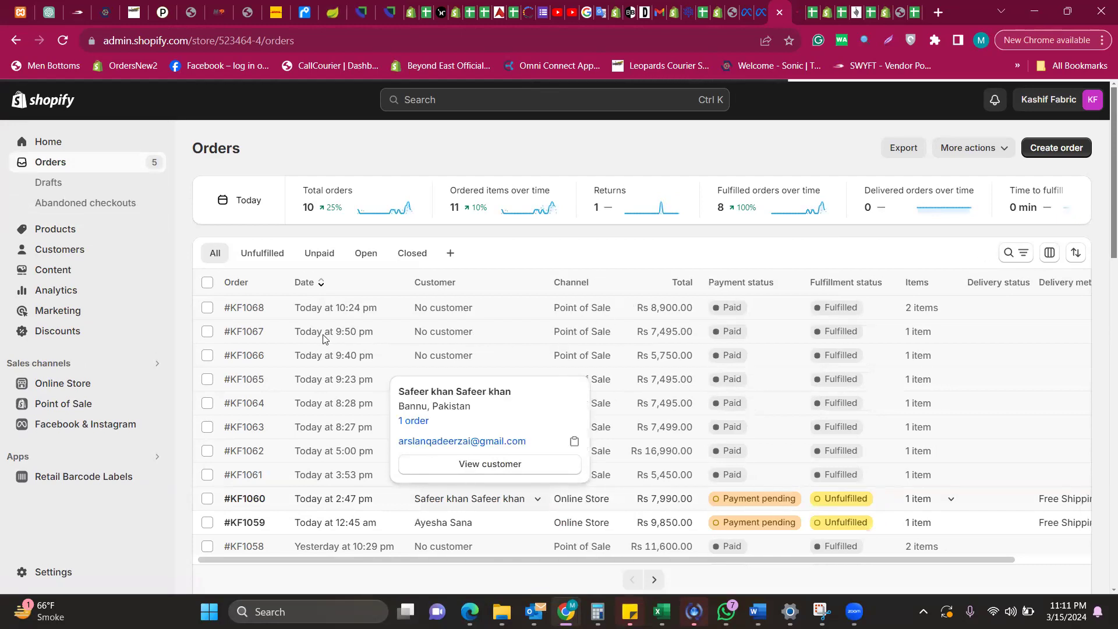
pyautogui.click(256, 505)
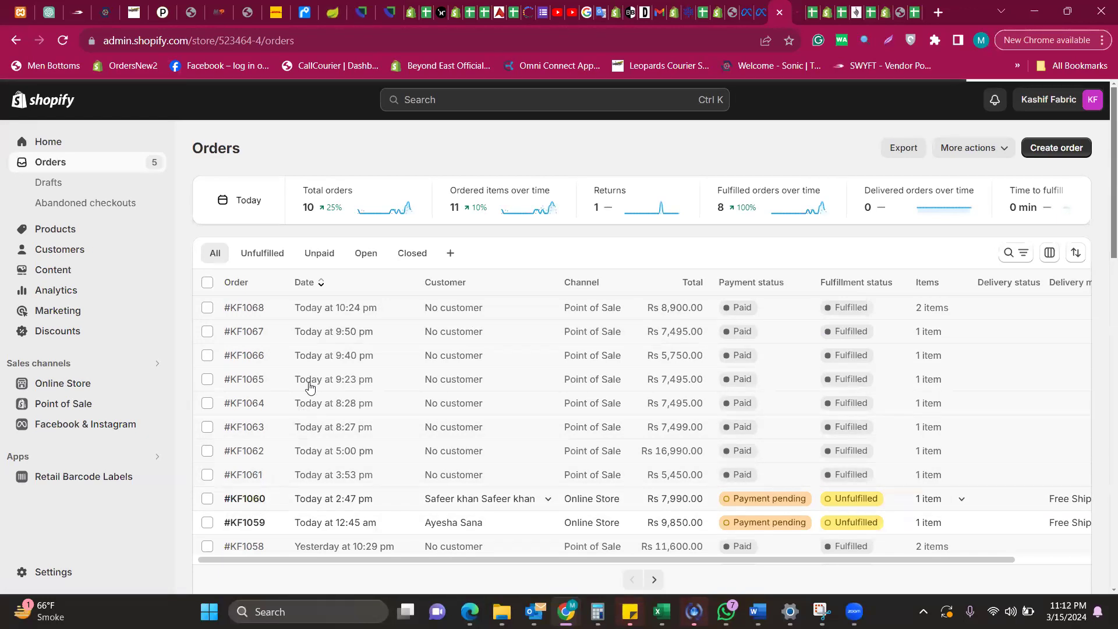
pyautogui.click(240, 509)
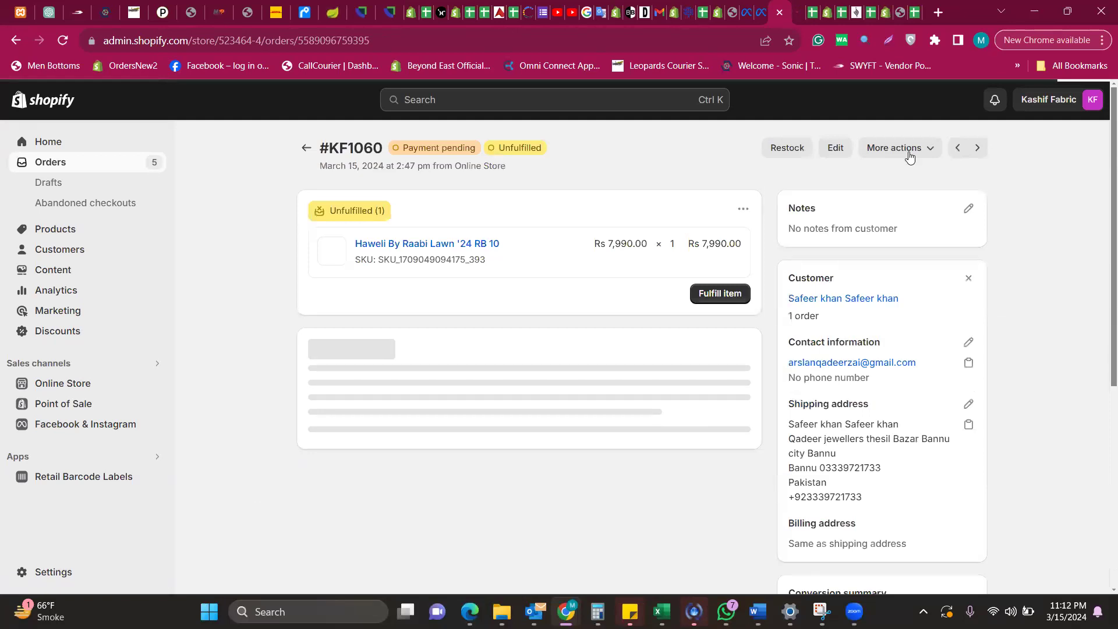
pyautogui.click(909, 152)
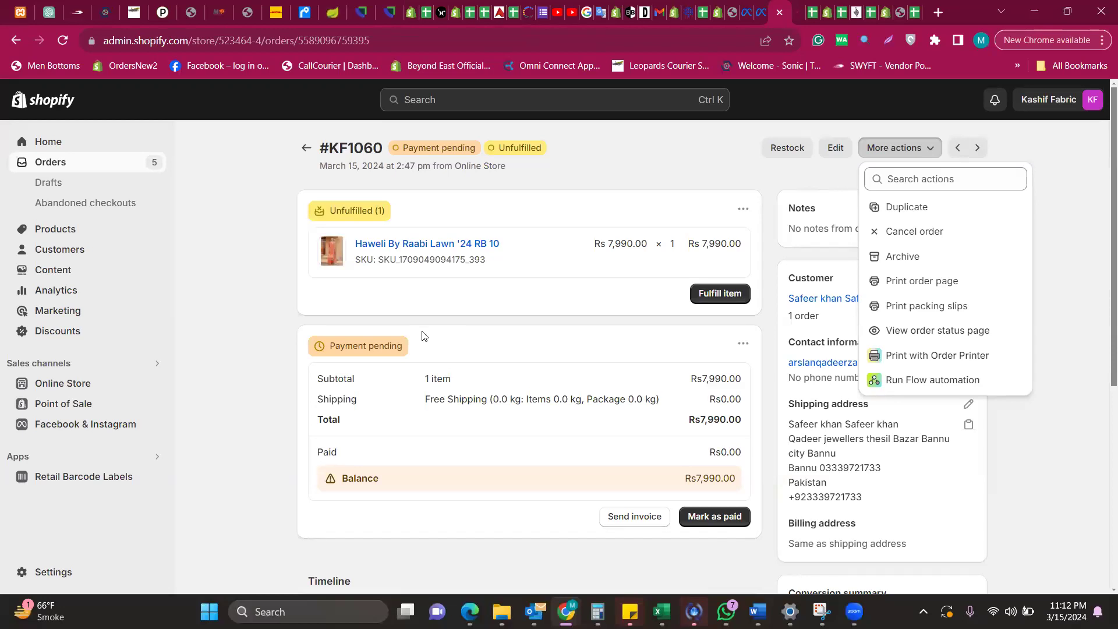
pyautogui.click(231, 214)
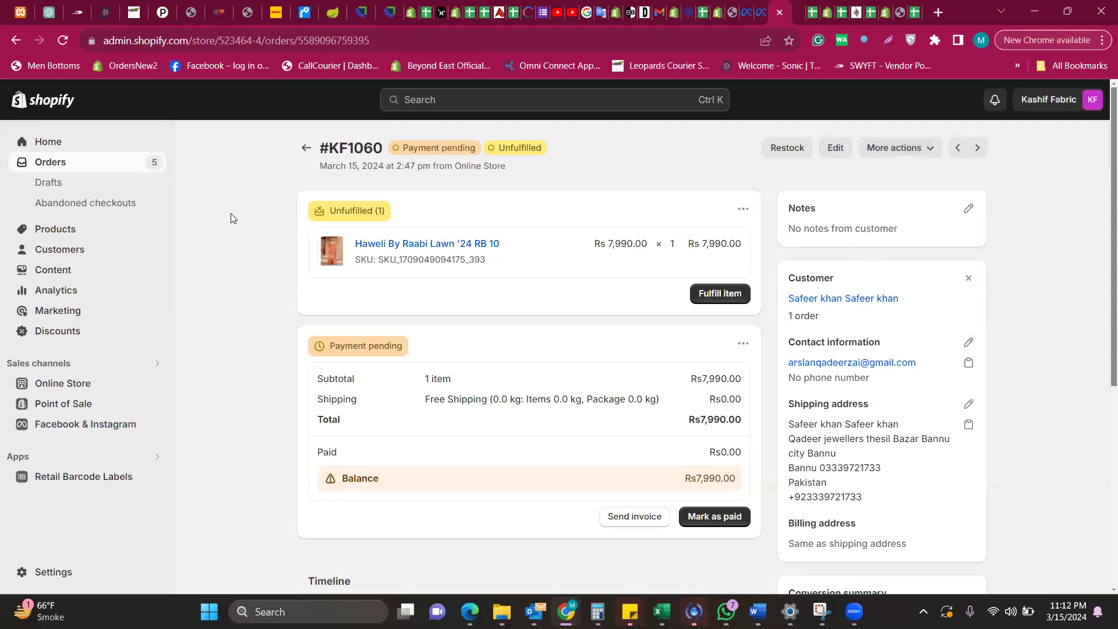